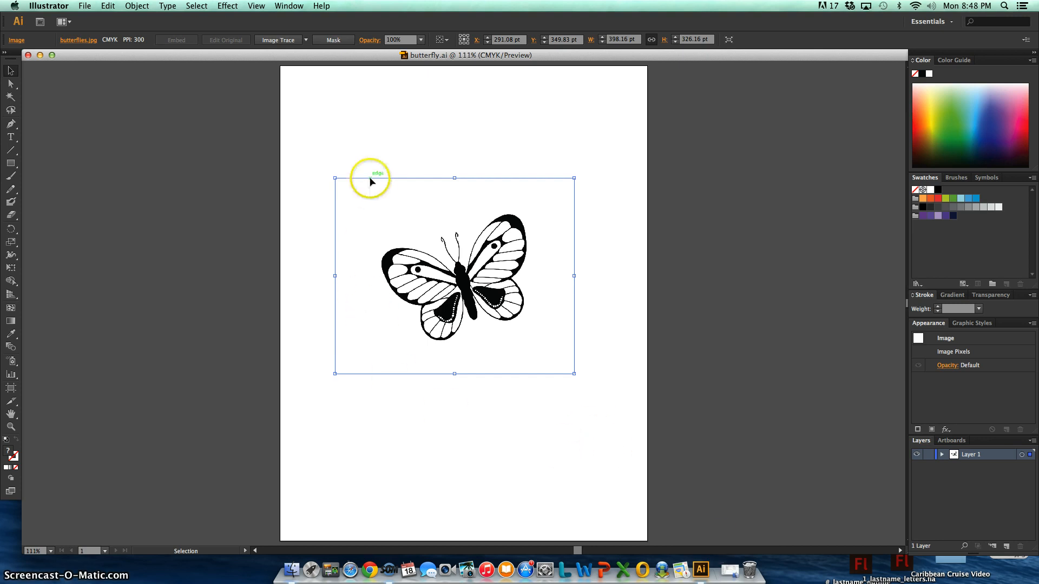
Save the document in Adobe Illustrator format on the Desktop, prefixing the butterfly file name with 1, the last name and underscores
{"action": "left_click", "coordinate": [85, 6]}
{"action": "left_click", "coordinate": [115, 102]}
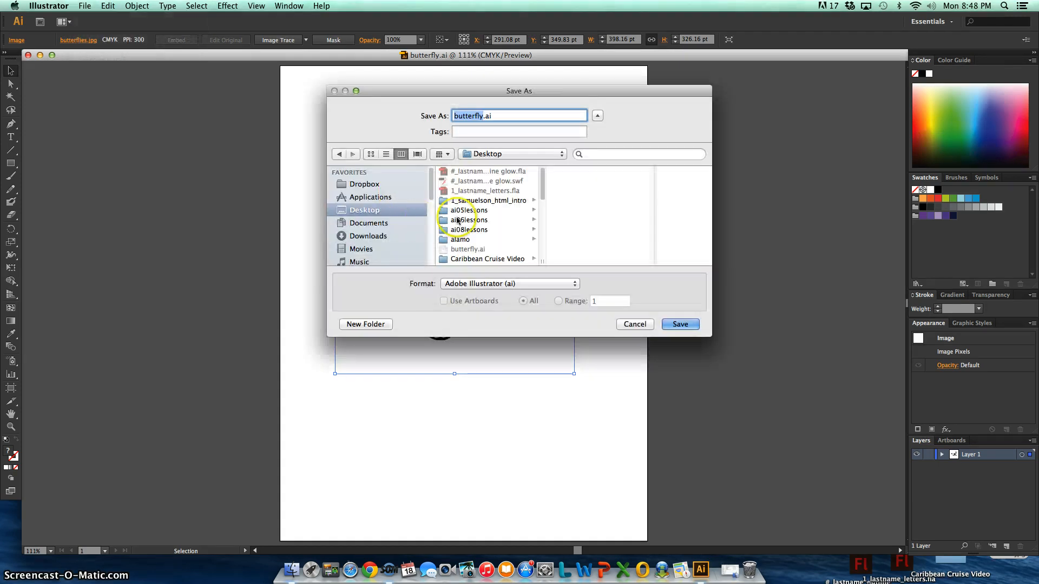
{"action": "left_click", "coordinate": [455, 116]}
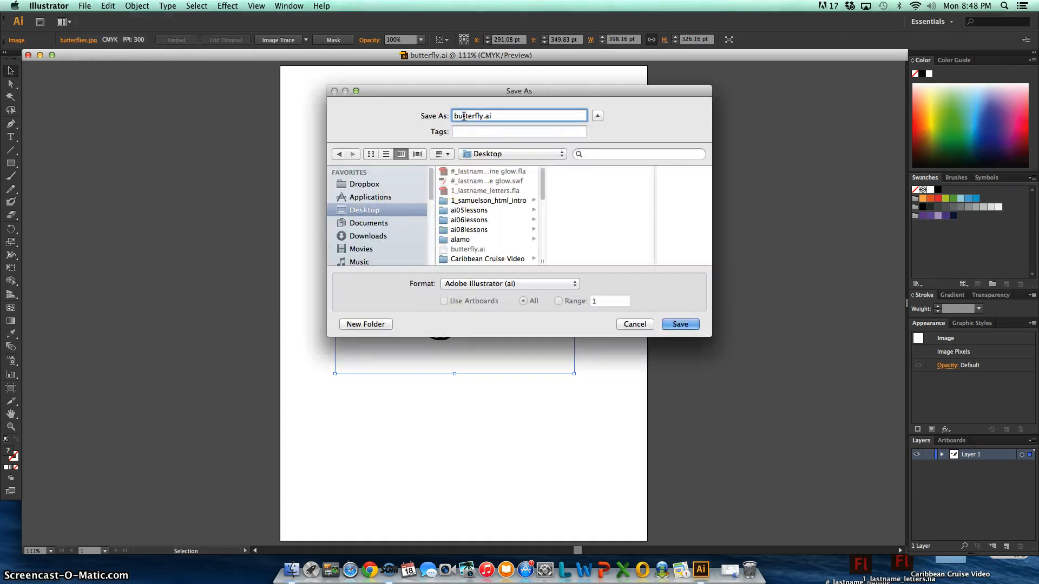
{"action": "type", "text": "1_samuelson_"}
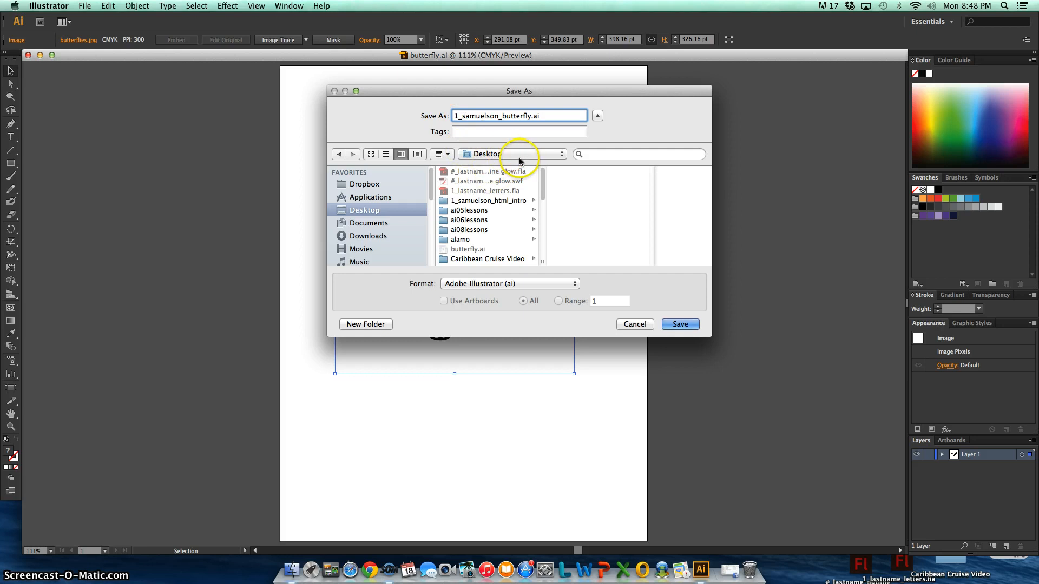
{"action": "left_click", "coordinate": [677, 324]}
{"action": "left_click", "coordinate": [621, 449]}
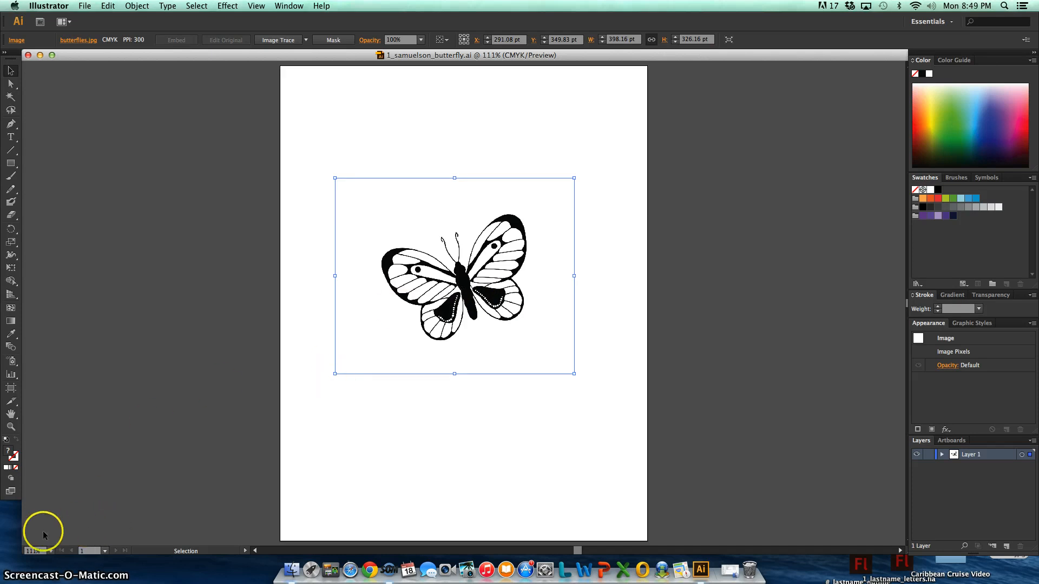
Examine the edges of the untraced butterfly image at 6000% zoom and return to the full artboard view
{"action": "left_click", "coordinate": [33, 551]}
{"action": "type", "text": "6"}
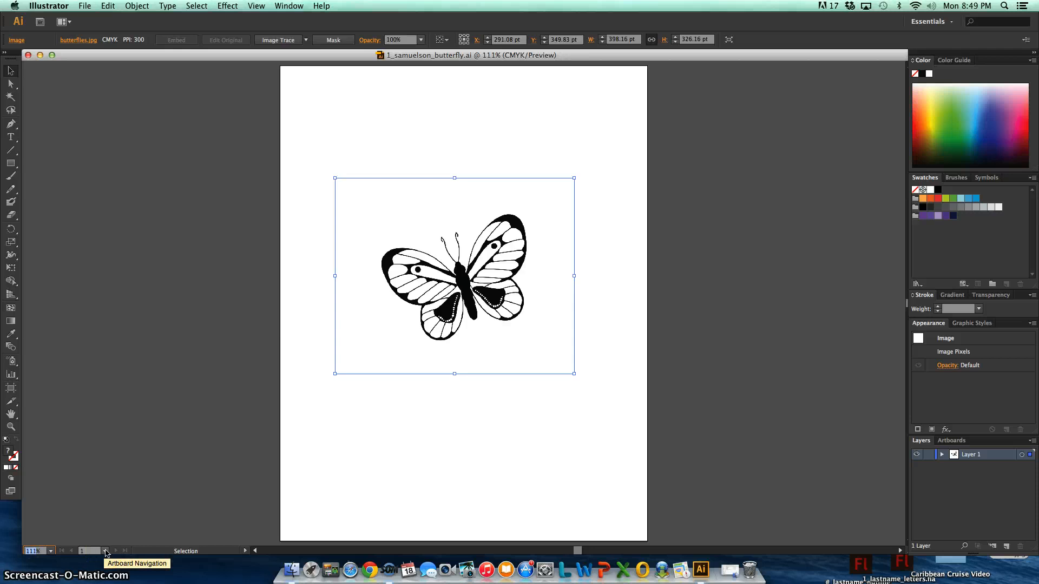
{"action": "type", "text": "000"}
{"action": "key", "text": "Return"}
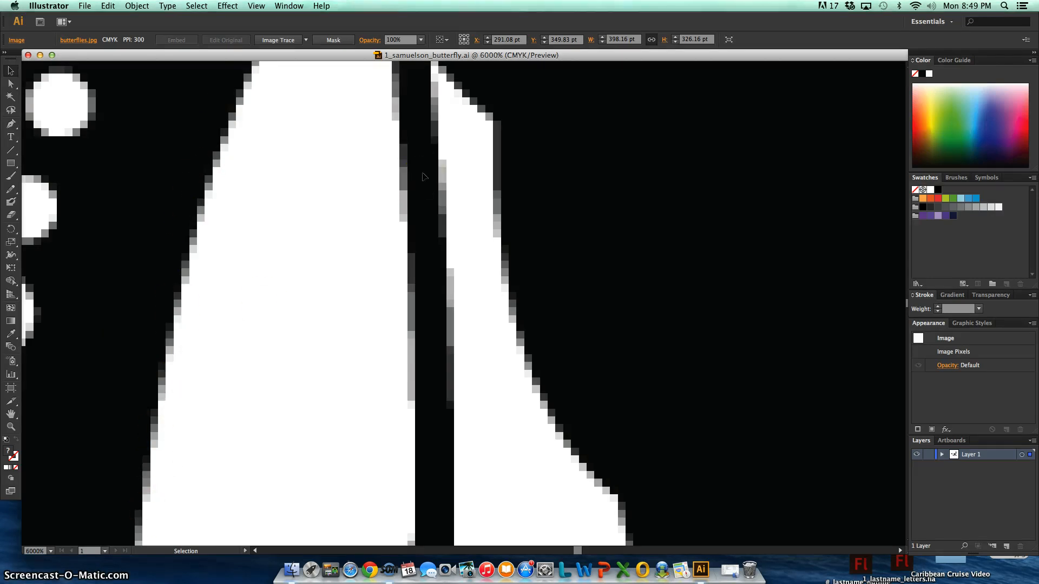
{"action": "key", "text": "super+0"}
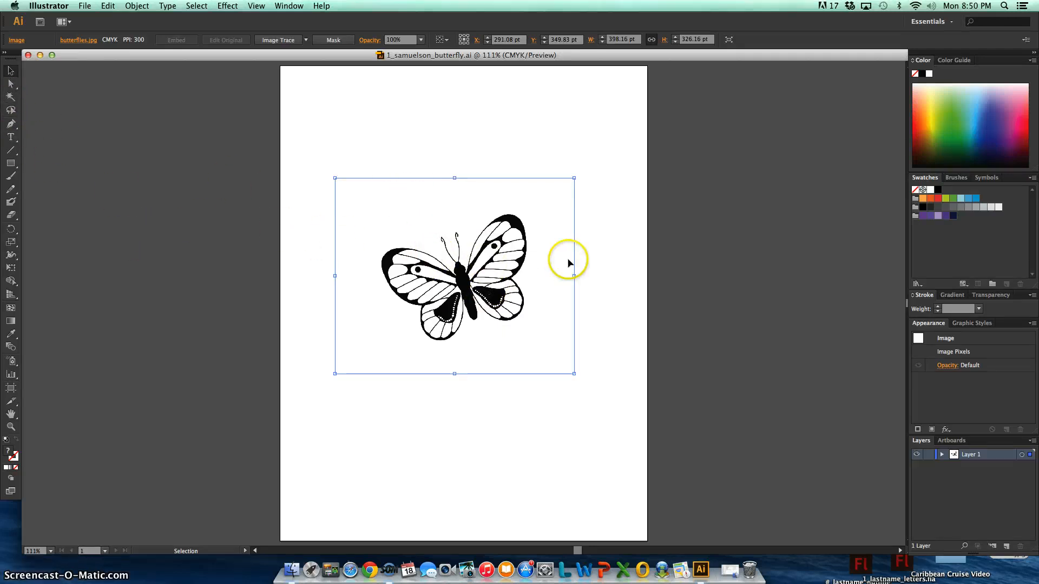
Try Image Trace with the Sketched Art preset on the butterfly, compare it with the original through undo and redo, and revert it
{"action": "left_click", "coordinate": [307, 41]}
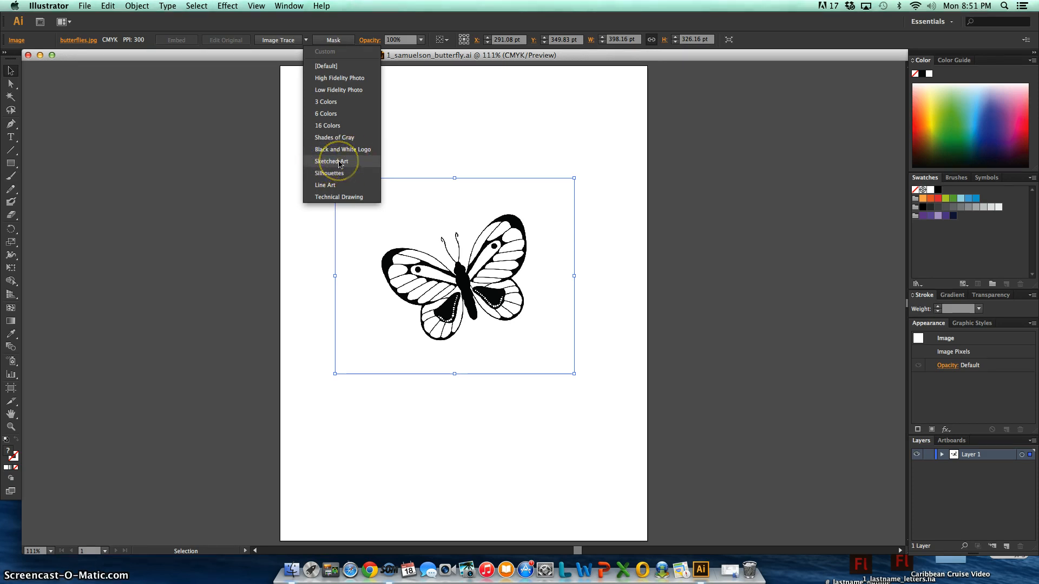
{"action": "left_click", "coordinate": [340, 162]}
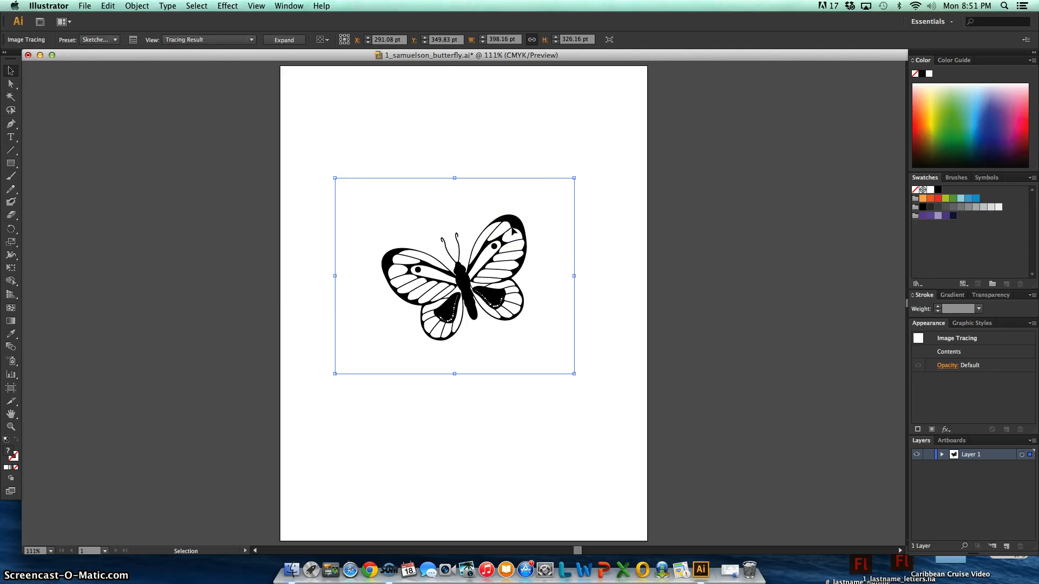
{"action": "key", "text": "a"}
{"action": "key", "text": "v"}
{"action": "key", "text": "super+z"}
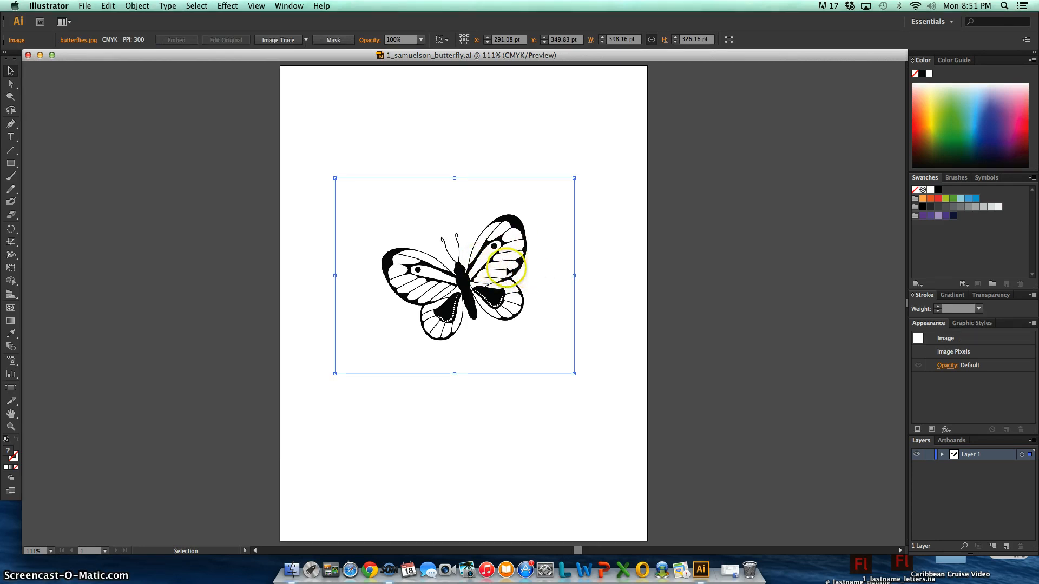
{"action": "left_click", "coordinate": [108, 6]}
{"action": "left_click", "coordinate": [116, 28]}
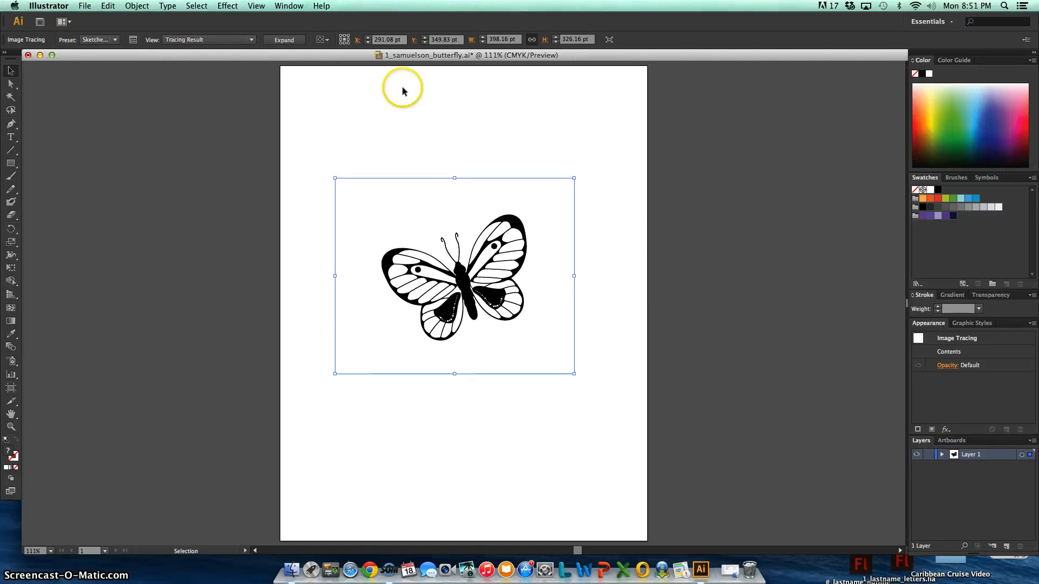
{"action": "key", "text": "super+z"}
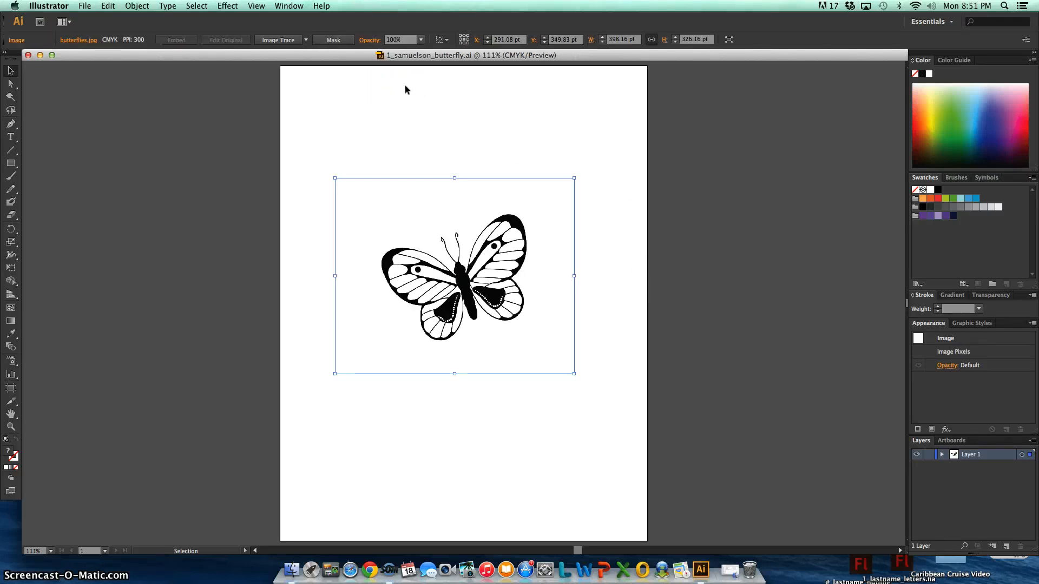
Try the Line Art and Technical Drawing tracing presets on the butterfly image, undoing each one
{"action": "left_click", "coordinate": [306, 39]}
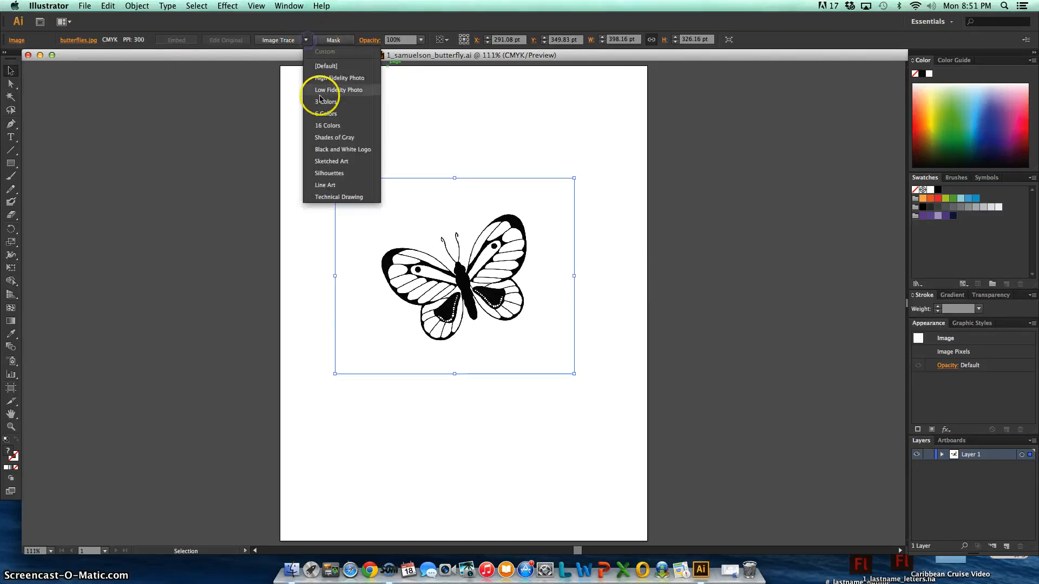
{"action": "left_click", "coordinate": [337, 185]}
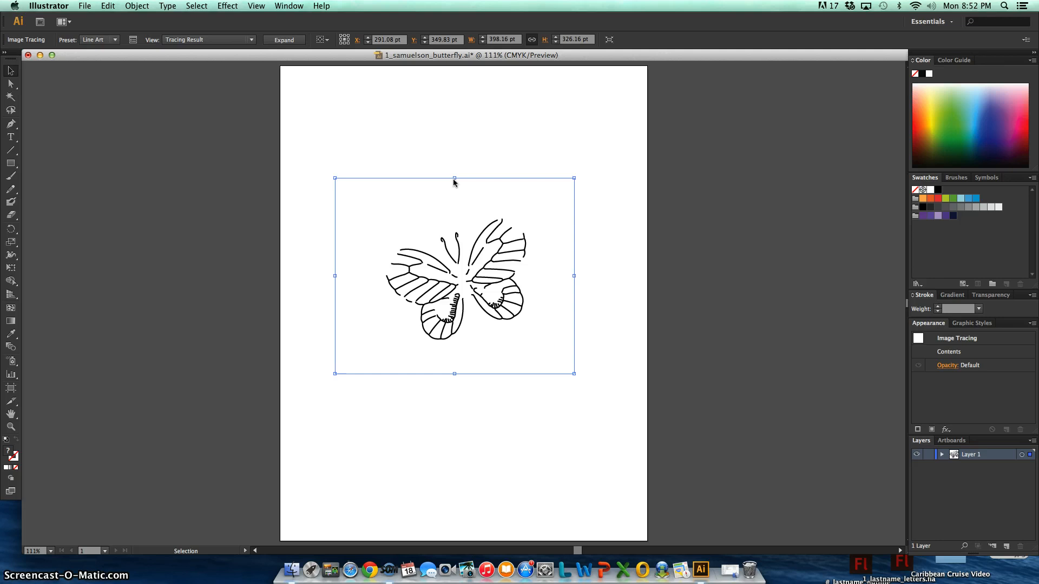
{"action": "key", "text": "super+z"}
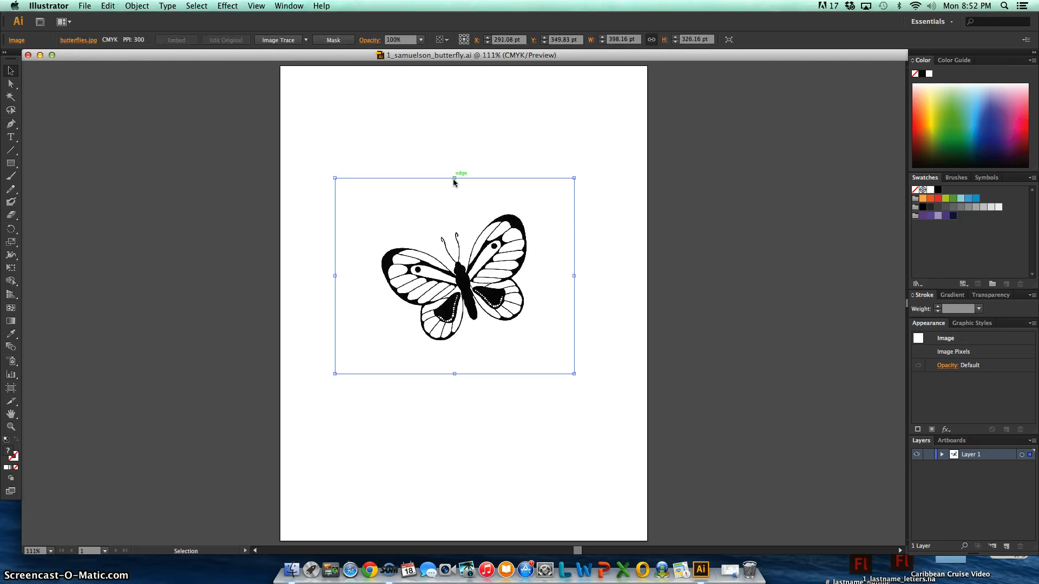
{"action": "left_click", "coordinate": [306, 39]}
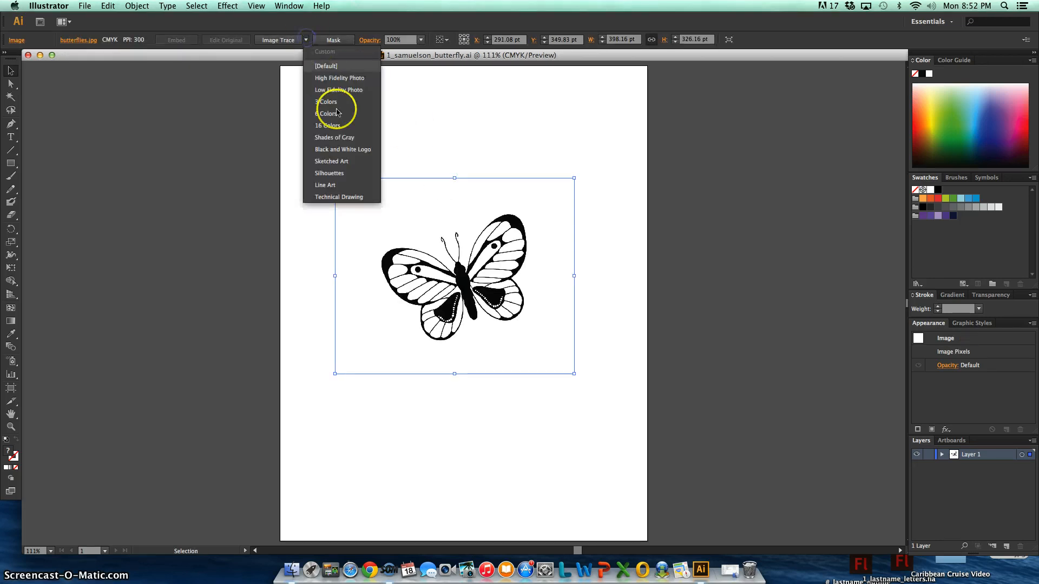
{"action": "left_click", "coordinate": [354, 196]}
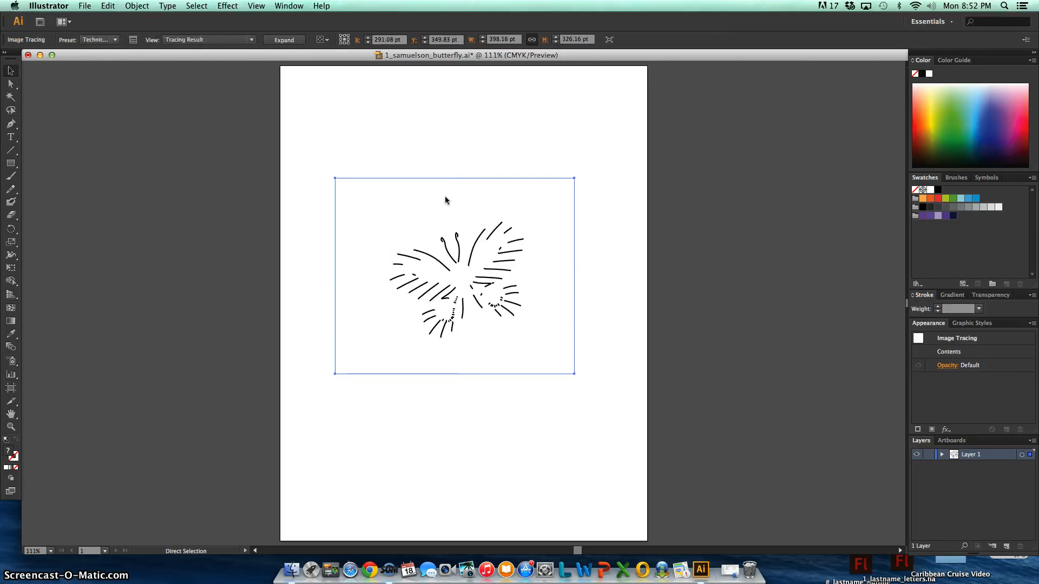
{"action": "key", "text": "super+z"}
Trace the butterfly image with the Sketched Art preset and check its edges at 6000% zoom
{"action": "left_click", "coordinate": [305, 41]}
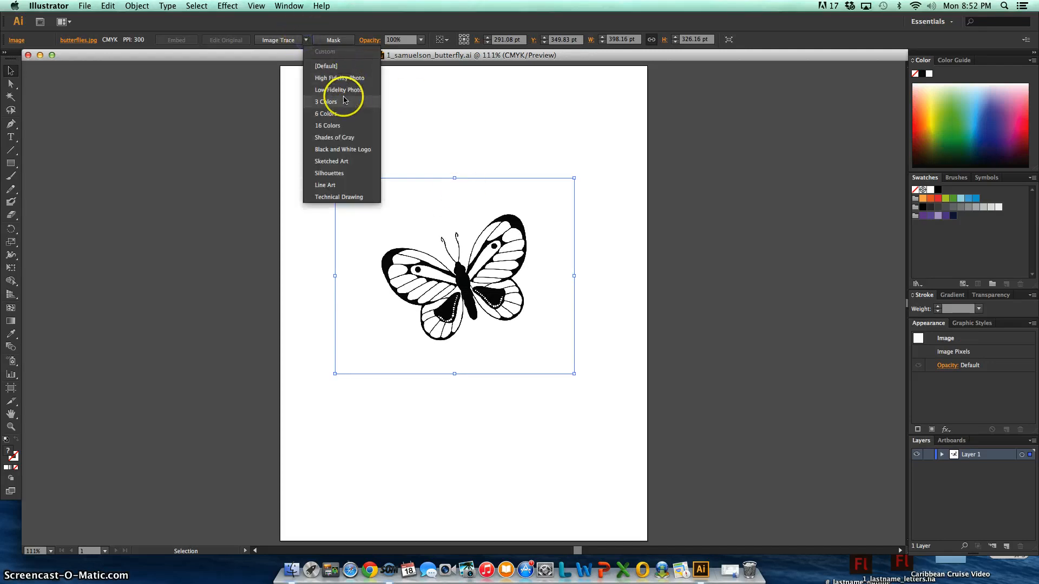
{"action": "left_click", "coordinate": [356, 164]}
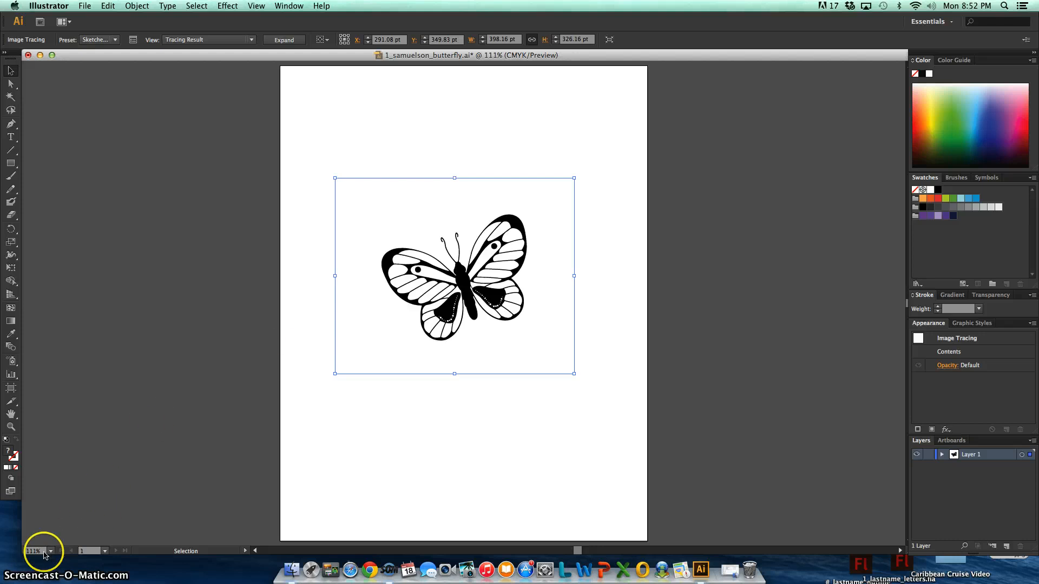
{"action": "type", "text": "600%"}
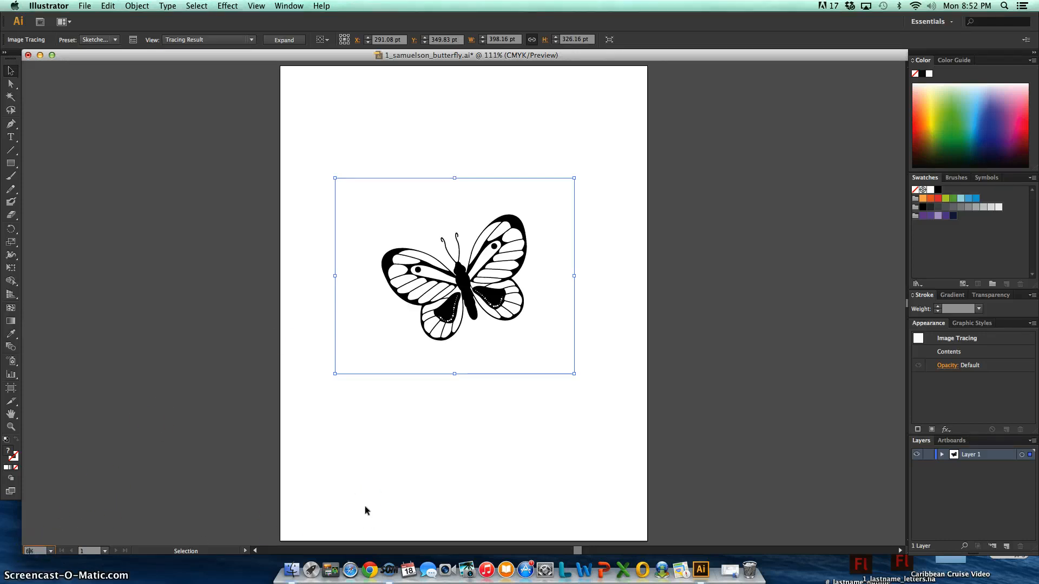
{"action": "key", "text": "Return"}
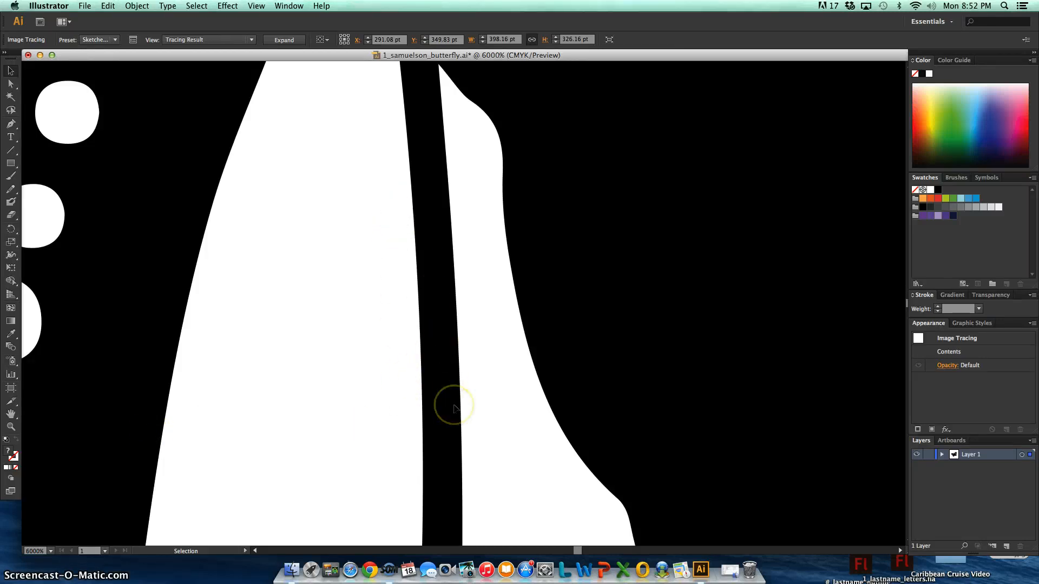
{"action": "key", "text": "super+0"}
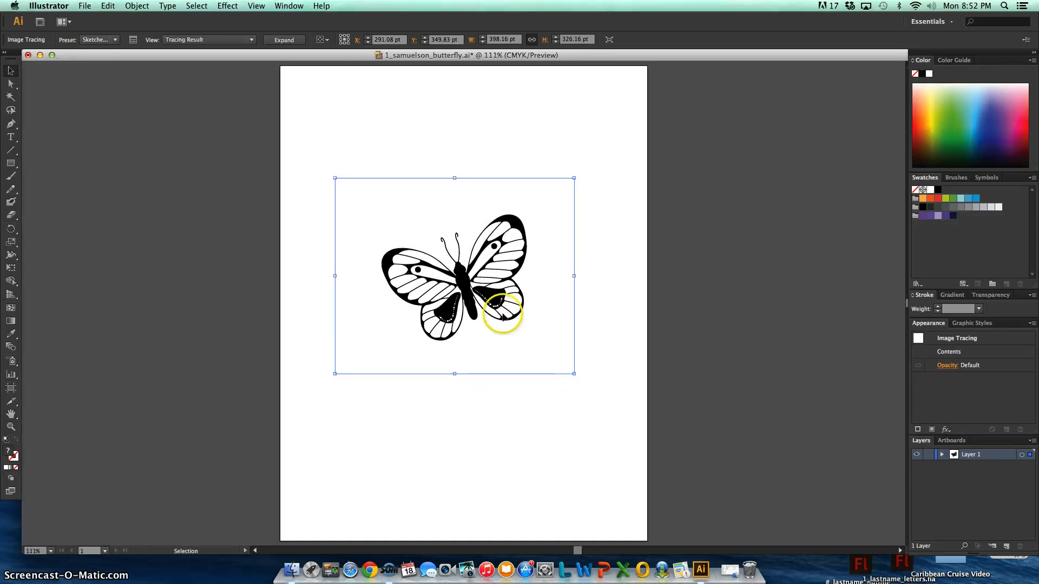
Try to set the traced butterfly's width to 60000 pt
{"action": "double_click", "coordinate": [502, 40]}
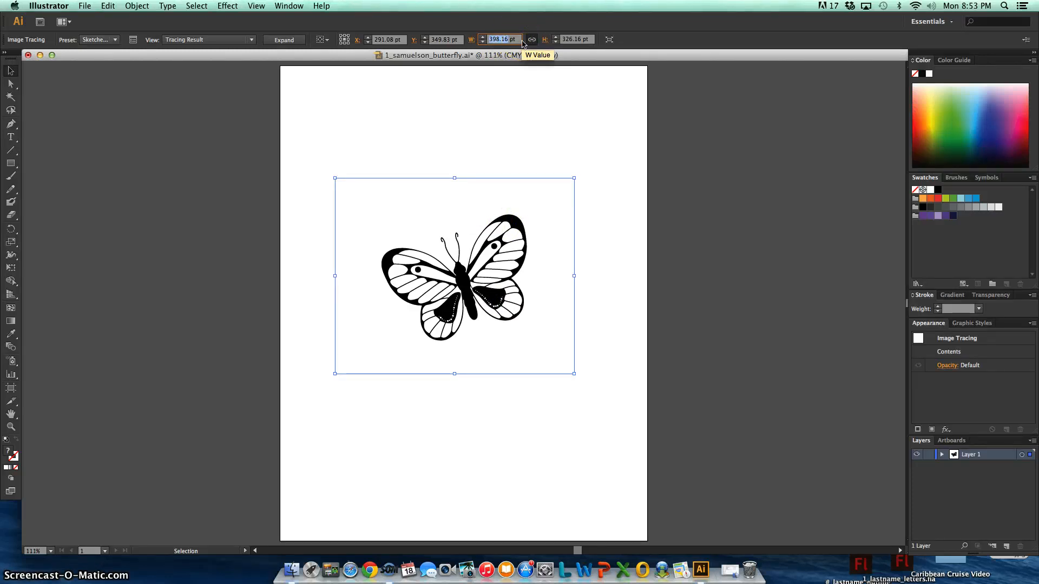
{"action": "type", "text": "60000"}
{"action": "key", "text": "Return"}
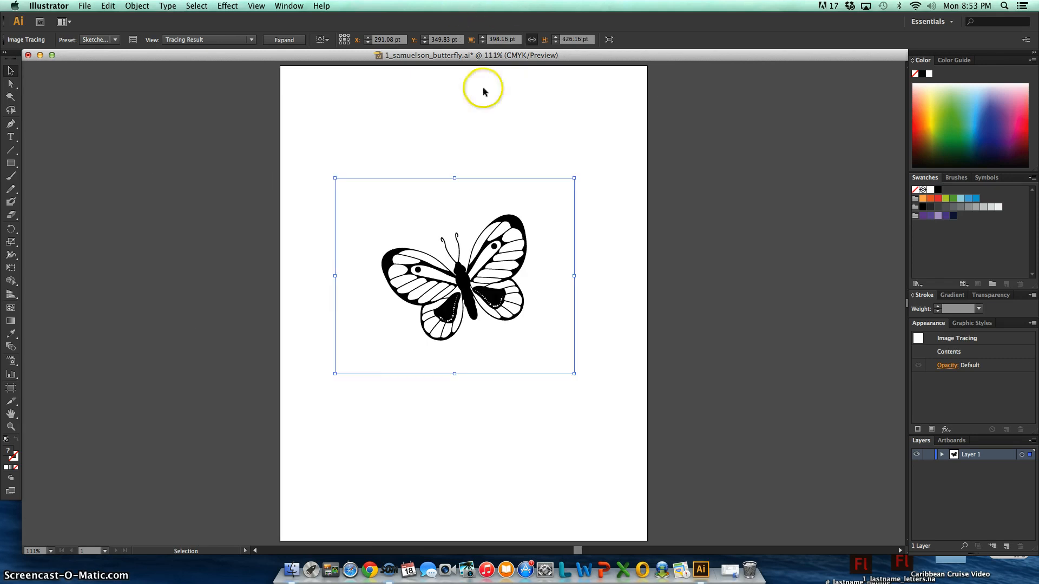
Move the traced butterfly up to about X 228 pt, Y 187 pt on the artboard and lock its layer
{"action": "mouse_move", "coordinate": [509, 223]}
{"action": "left_mouse_down"}
{"action": "mouse_move", "coordinate": [484, 116]}
{"action": "mouse_move", "coordinate": [472, 124]}
{"action": "left_mouse_up"}
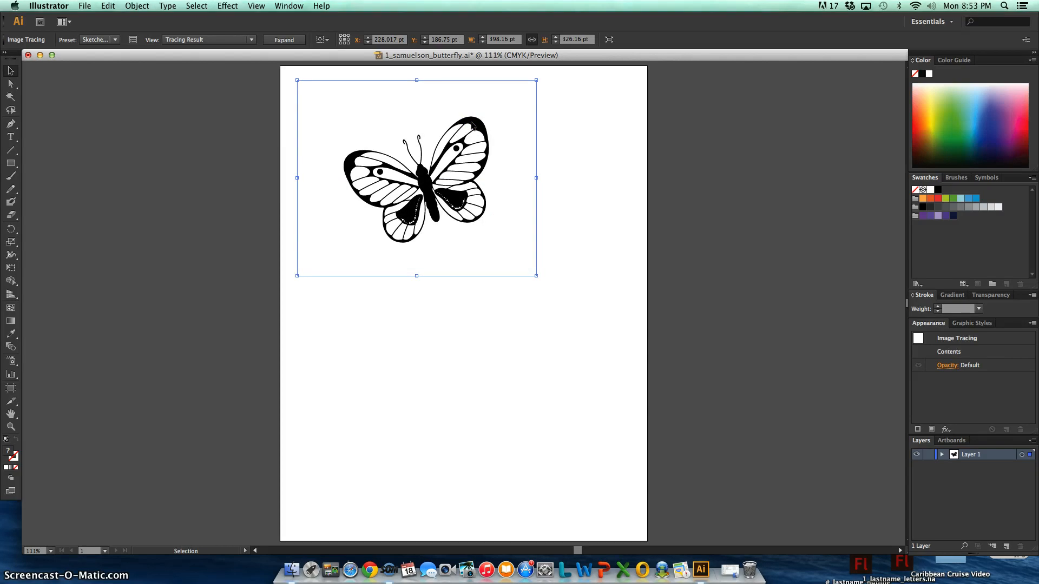
{"action": "left_click", "coordinate": [630, 111]}
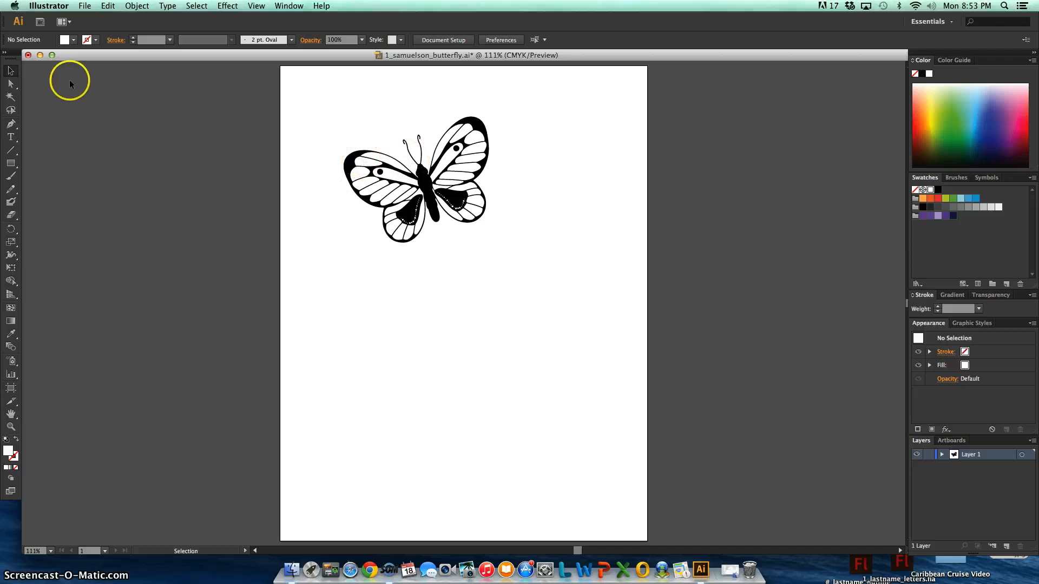
{"action": "left_click", "coordinate": [926, 456]}
Add a new layer above the butterfly's layer and place cat.jpg from the Desktop on it
{"action": "left_click", "coordinate": [1007, 547]}
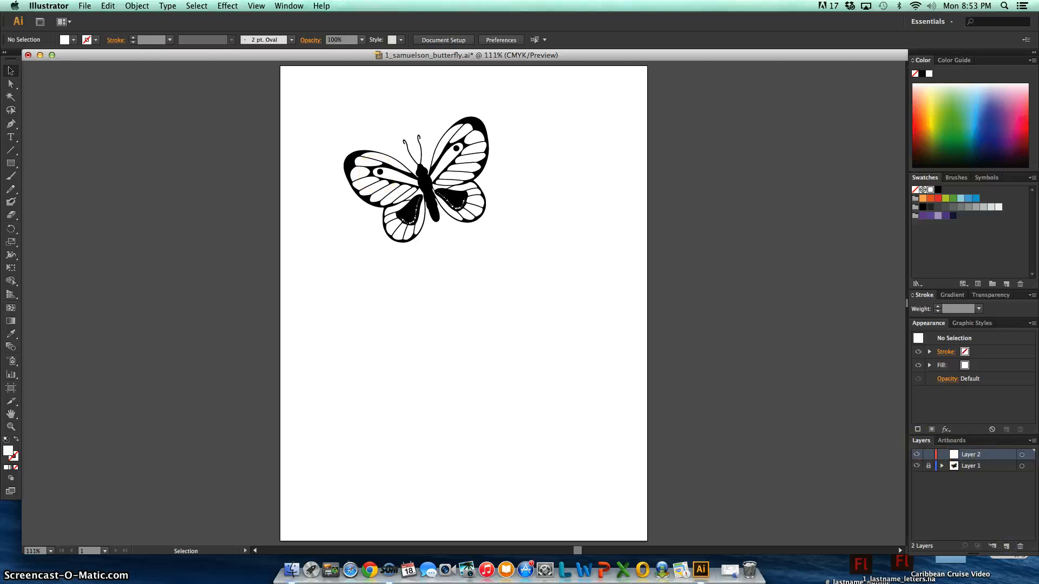
{"action": "left_click", "coordinate": [85, 6]}
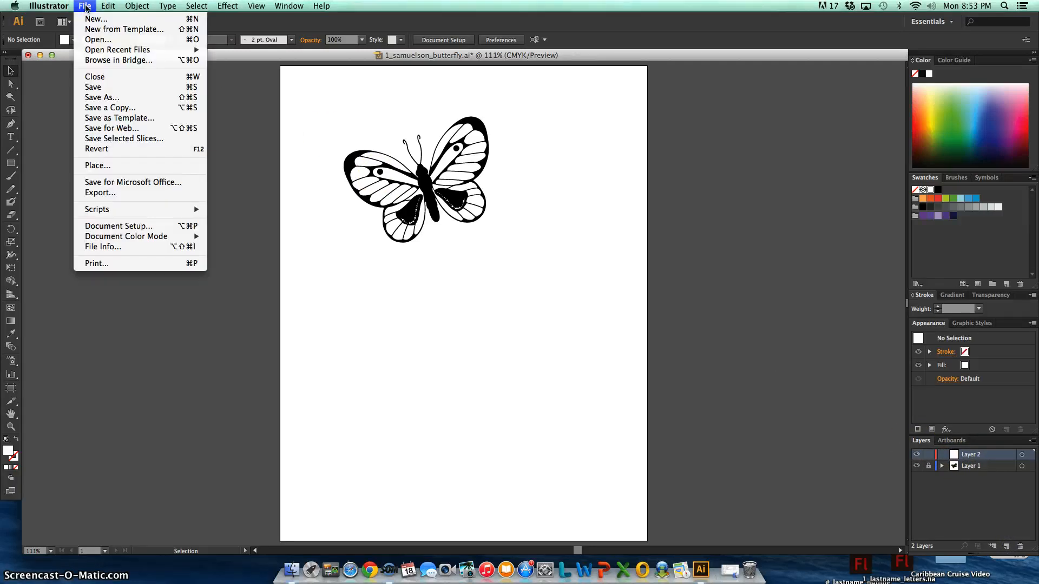
{"action": "left_click", "coordinate": [124, 165]}
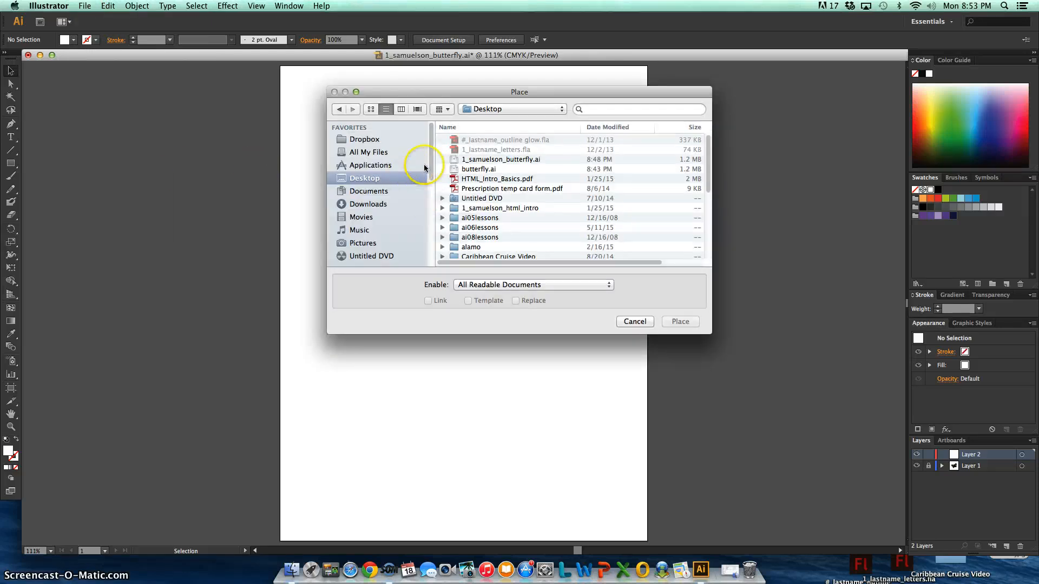
{"action": "left_click_drag", "start_coordinate": [708, 149], "coordinate": [712, 212]}
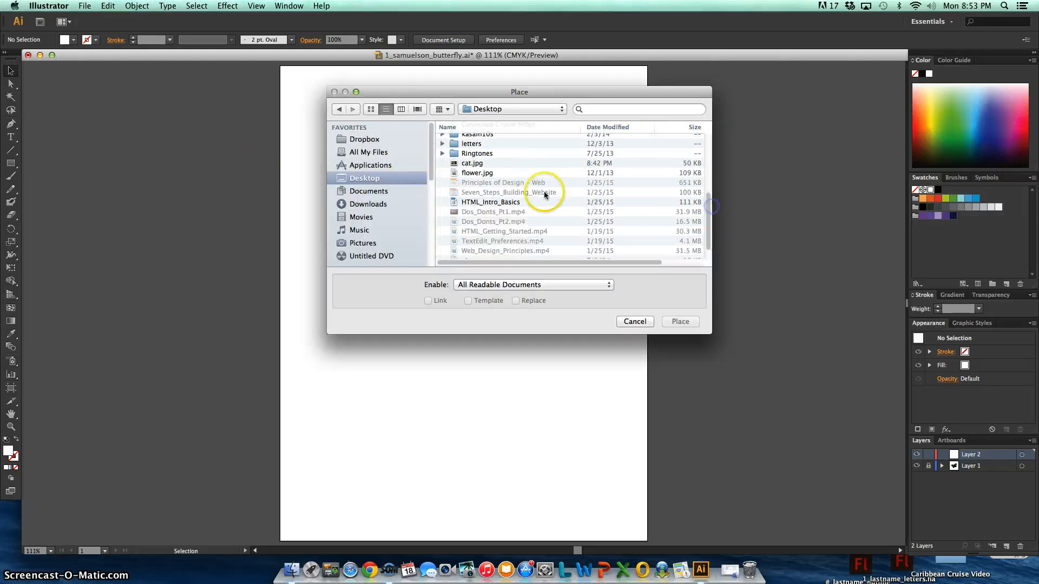
{"action": "left_click", "coordinate": [479, 165]}
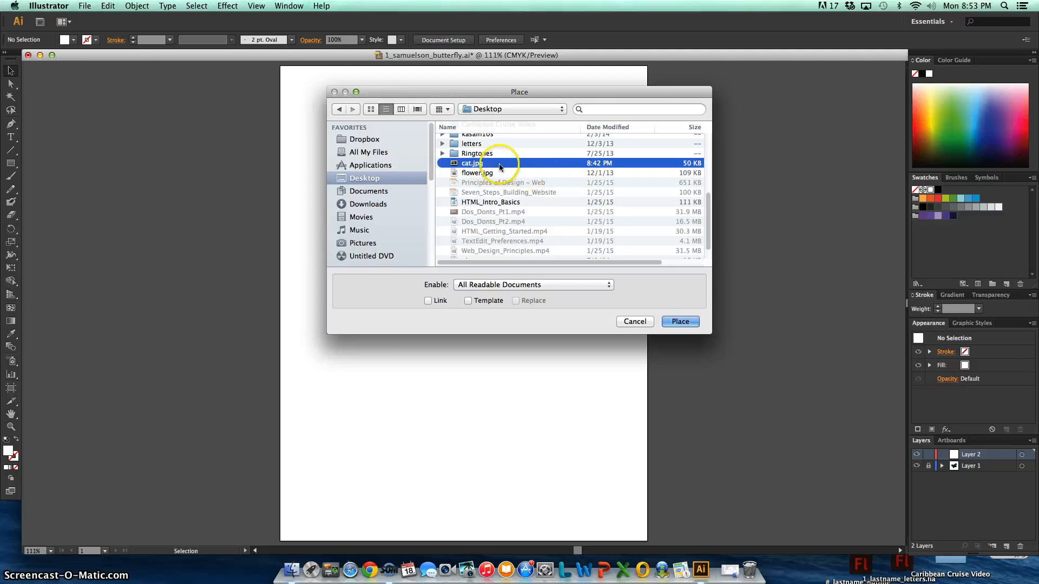
{"action": "left_click", "coordinate": [683, 324]}
Scale the cat photo to about 607 by 417 pt and position it below the butterfly, spanning the artboard's width
{"action": "left_click_drag", "start_coordinate": [566, 346], "coordinate": [560, 425]}
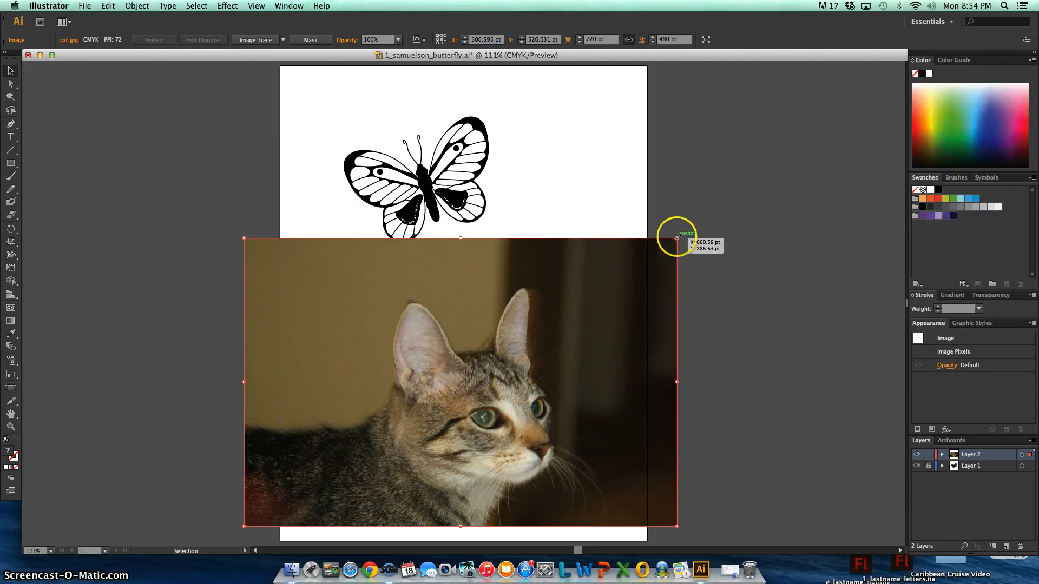
{"action": "left_click_drag", "start_coordinate": [676, 238], "coordinate": [609, 276]}
{"action": "left_click_drag", "start_coordinate": [503, 368], "coordinate": [540, 361]}
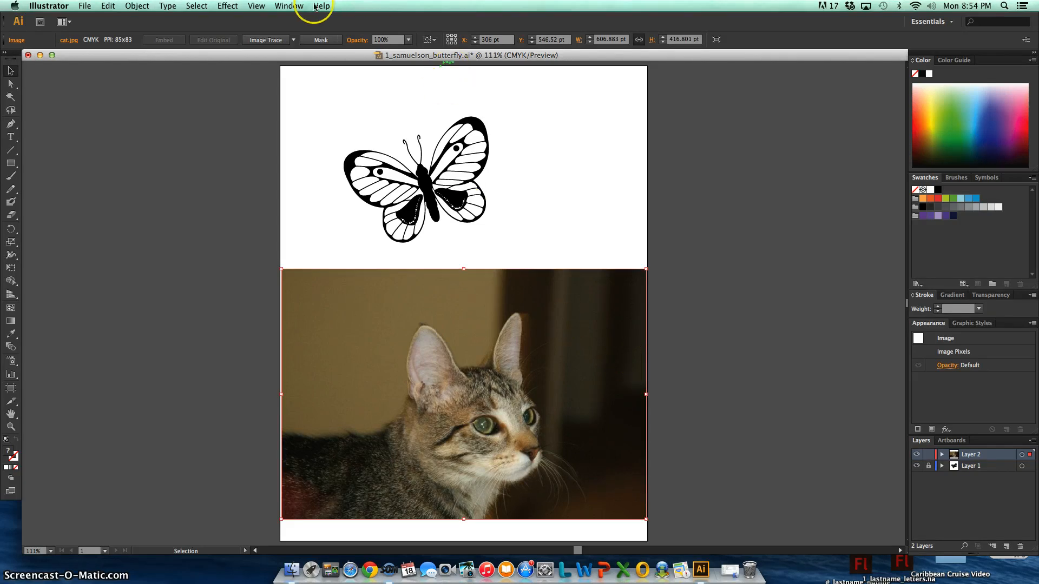
Trace the cat photo with the [Default] Image Trace preset
{"action": "left_click", "coordinate": [294, 40]}
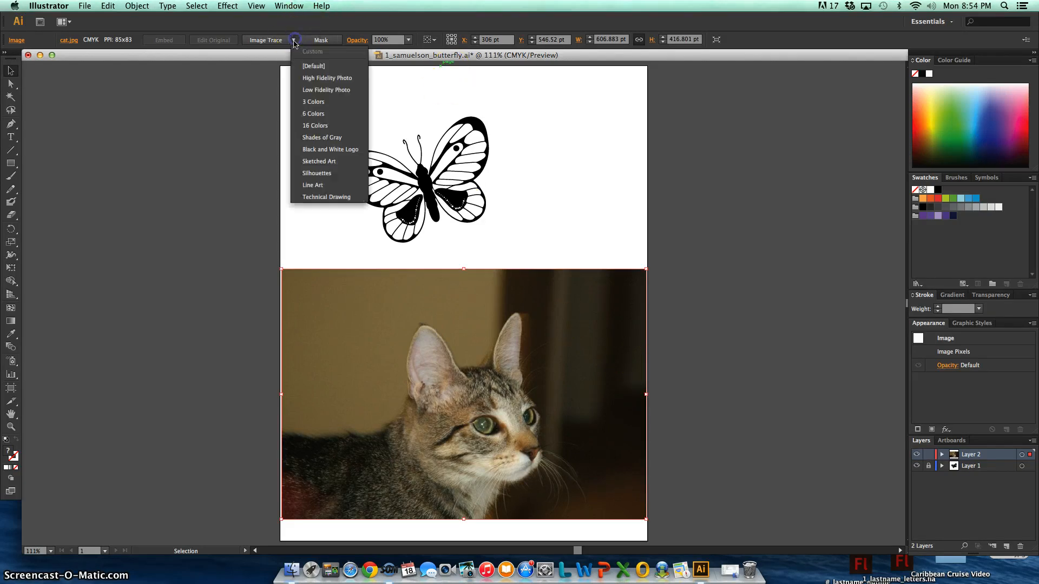
{"action": "left_click", "coordinate": [316, 70]}
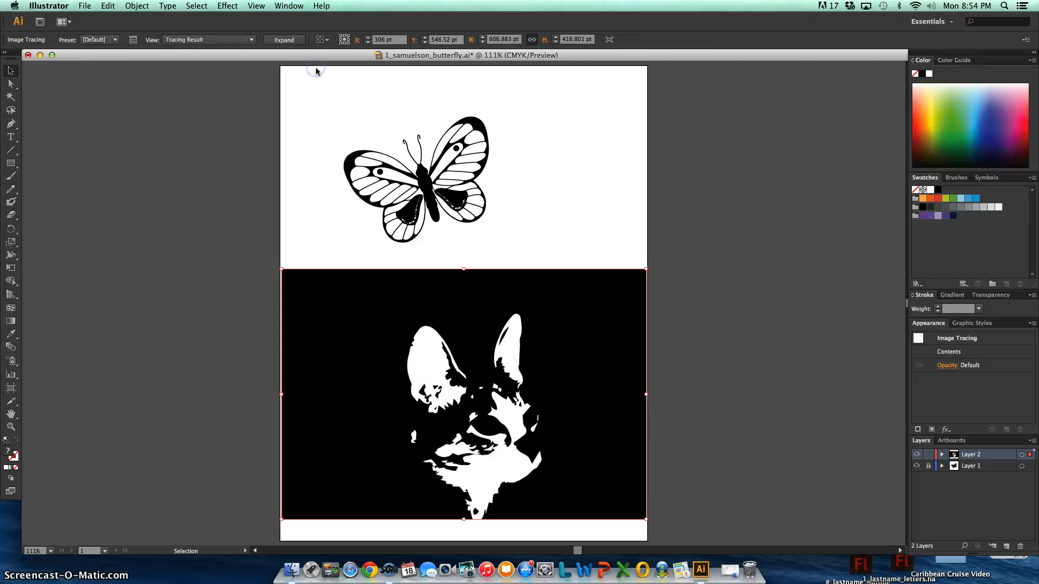
Undo the cat's [Default] trace and trace the photo with the High Fidelity Photo preset instead
{"action": "key", "text": "cmd+z"}
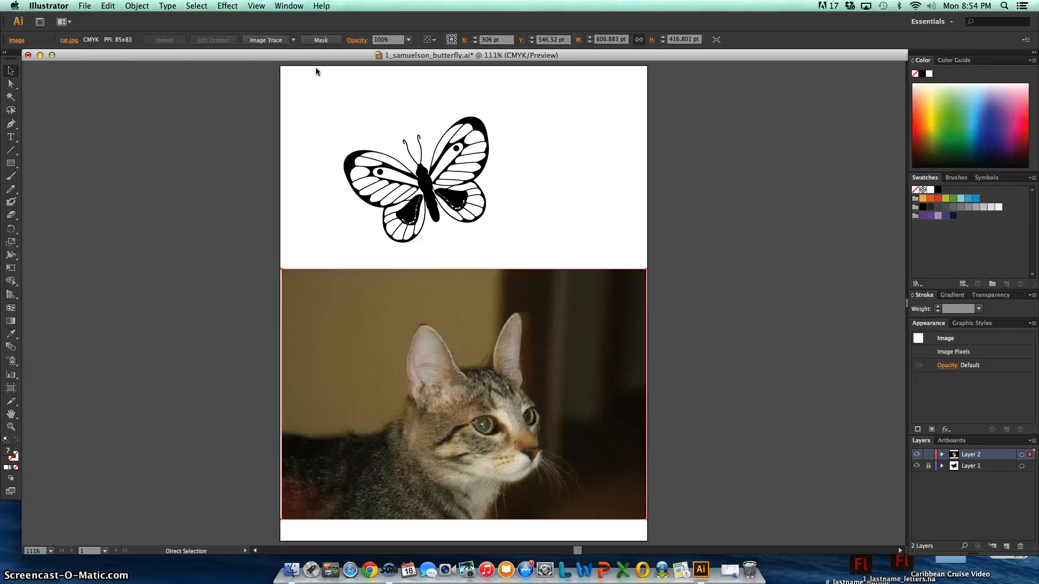
{"action": "left_click", "coordinate": [293, 40]}
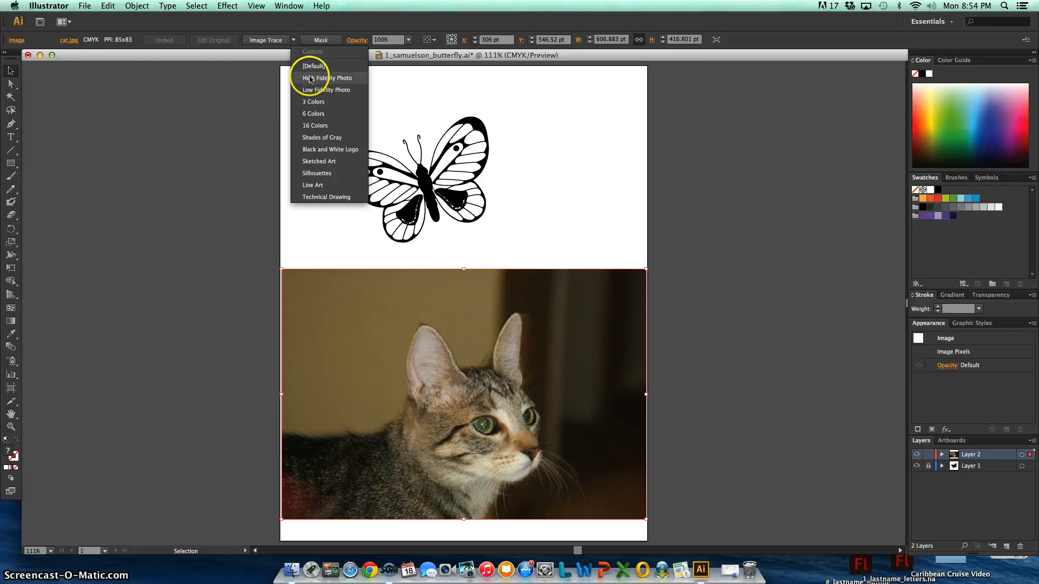
{"action": "left_click", "coordinate": [310, 79]}
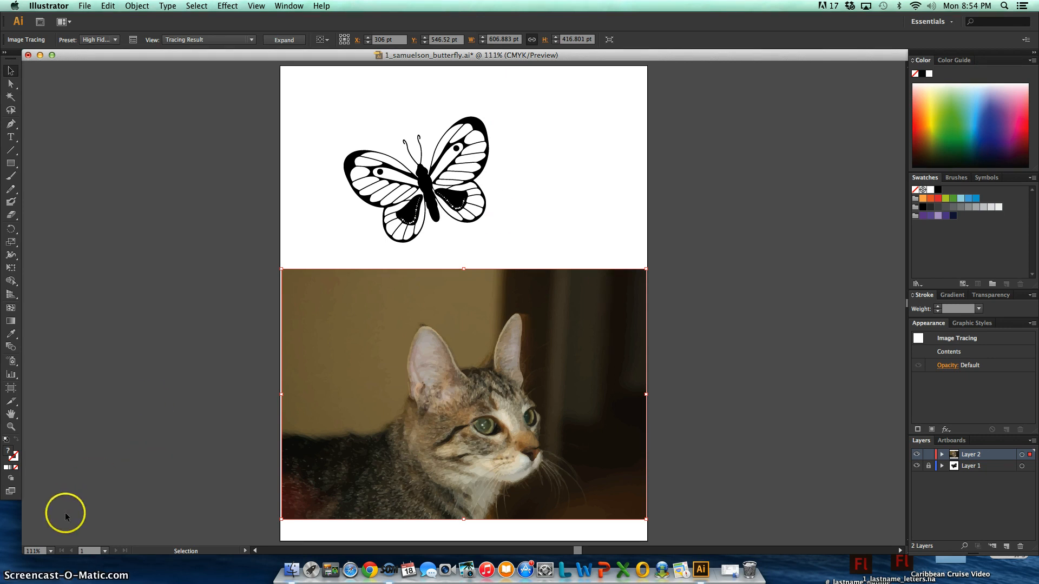
Inspect the traced cat's colour areas at 6000% zoom and return to the full artboard view
{"action": "left_click", "coordinate": [34, 551]}
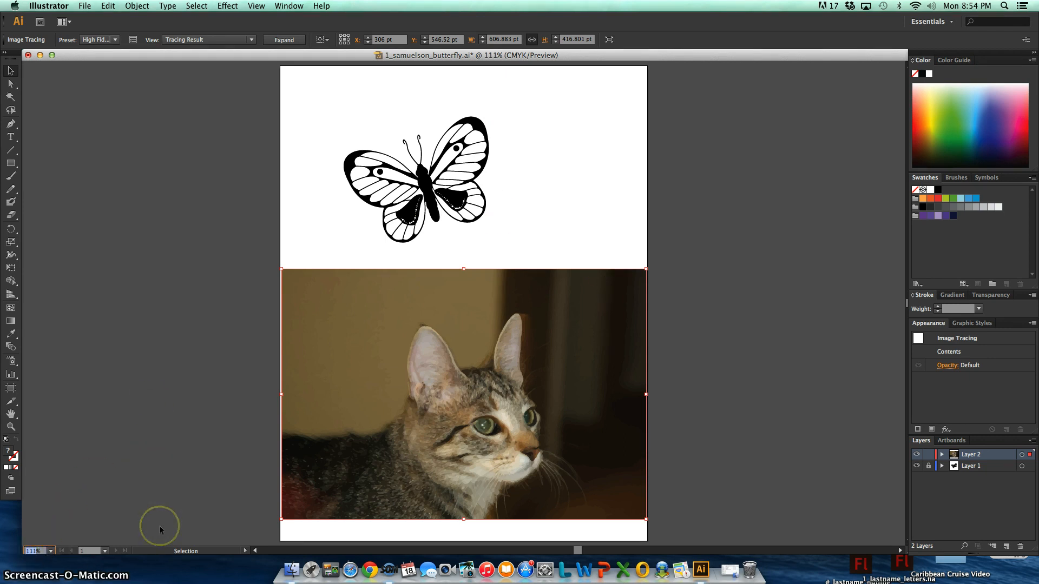
{"action": "type", "text": "600%0"}
{"action": "key", "text": "Return"}
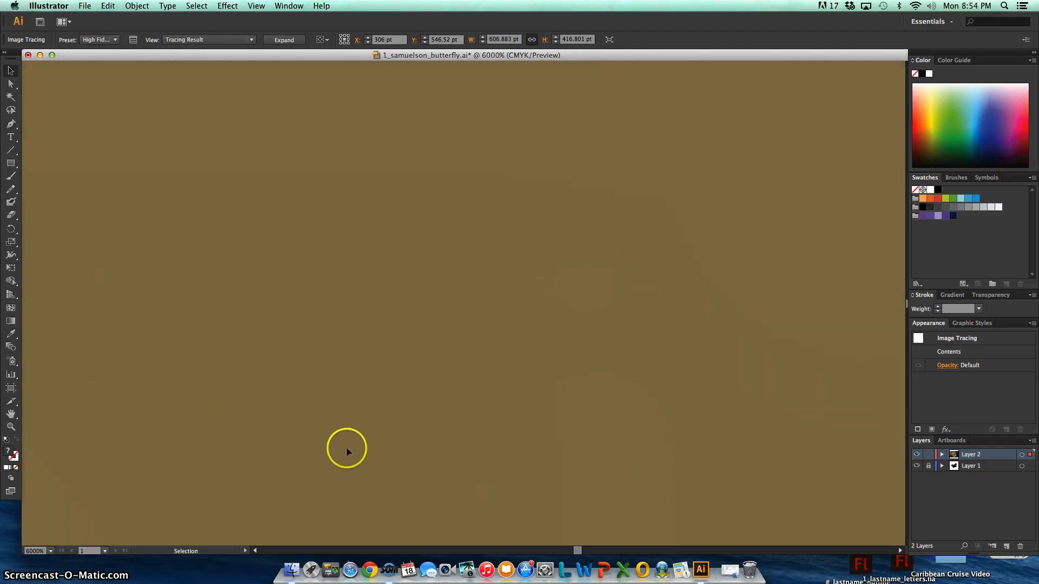
{"action": "mouse_move", "coordinate": [579, 551]}
{"action": "left_mouse_down"}
{"action": "mouse_move", "coordinate": [514, 552]}
{"action": "mouse_move", "coordinate": [649, 545]}
{"action": "mouse_move", "coordinate": [538, 537]}
{"action": "mouse_move", "coordinate": [594, 538]}
{"action": "left_mouse_up"}
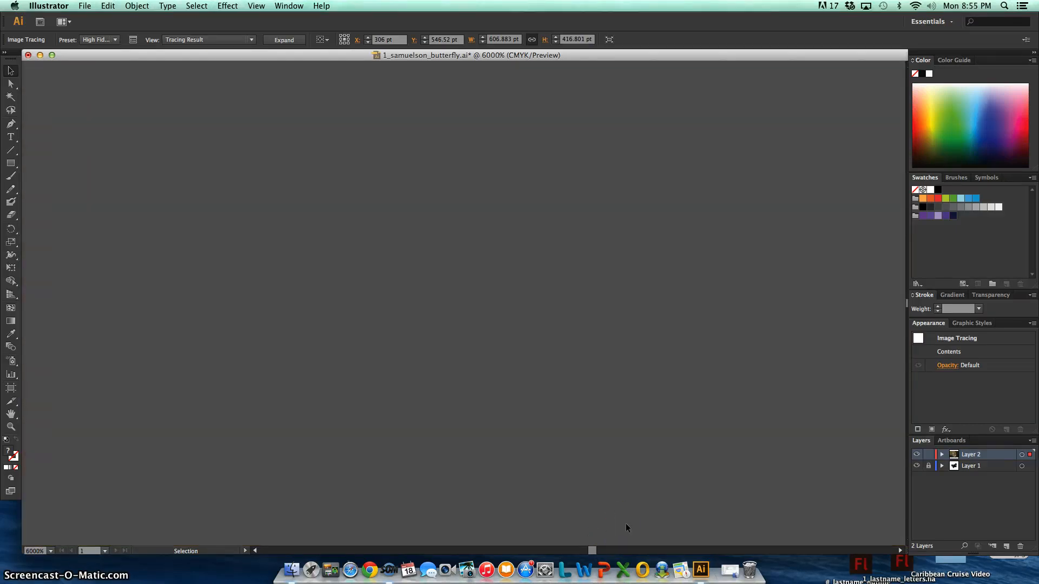
{"action": "key", "text": "super+0"}
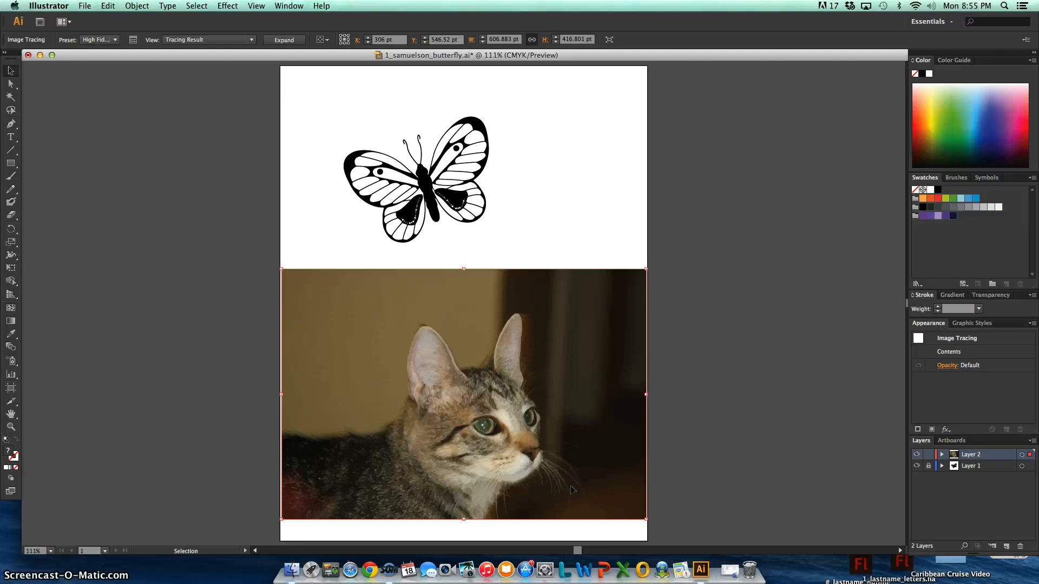
Try enlarging the traced cat proportionally to about 914 by 635 pt and undo the scaling
{"action": "left_click", "coordinate": [590, 488]}
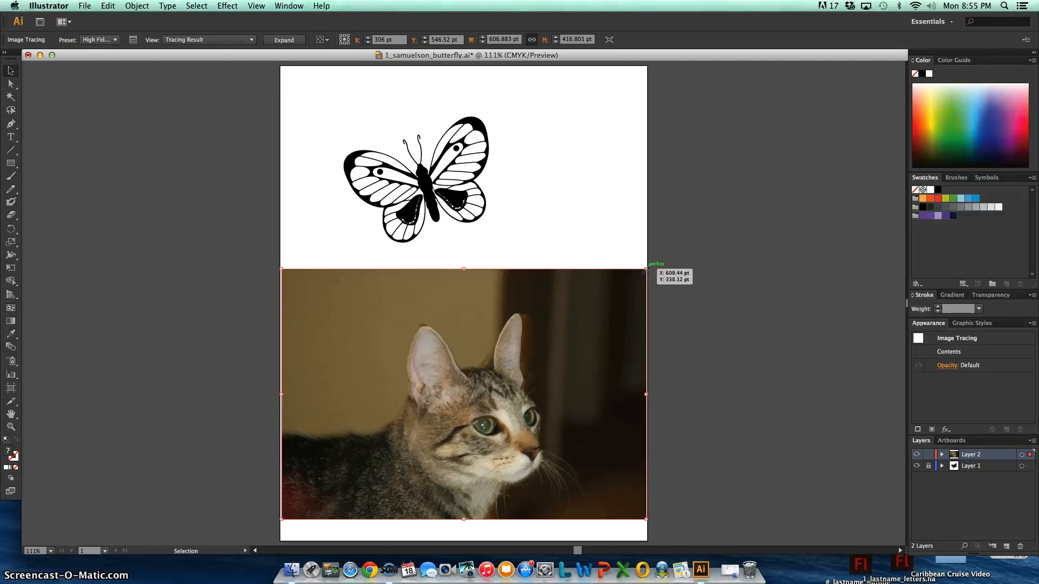
{"action": "left_click_drag", "start_coordinate": [683, 252], "coordinate": [830, 139]}
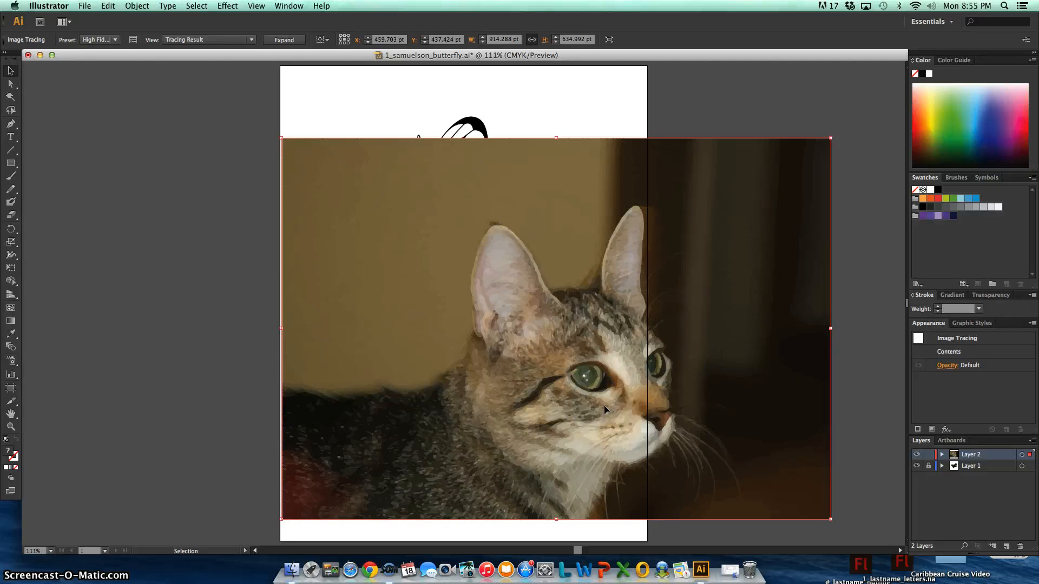
{"action": "key", "text": "super+z"}
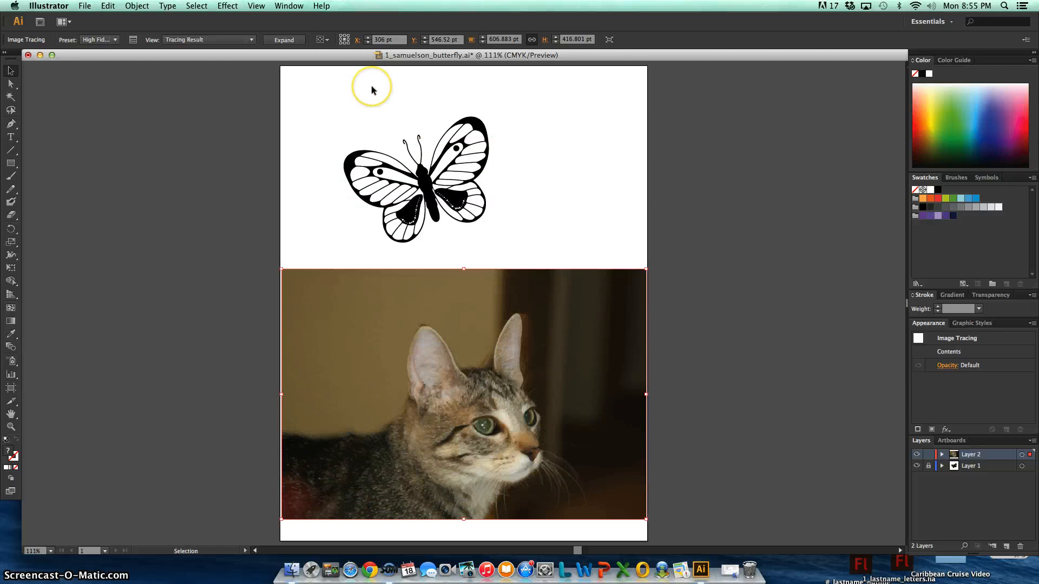
Undo the cat's High Fidelity Photo trace and trace the photo with the 16 Colors preset
{"action": "key", "text": "super+z"}
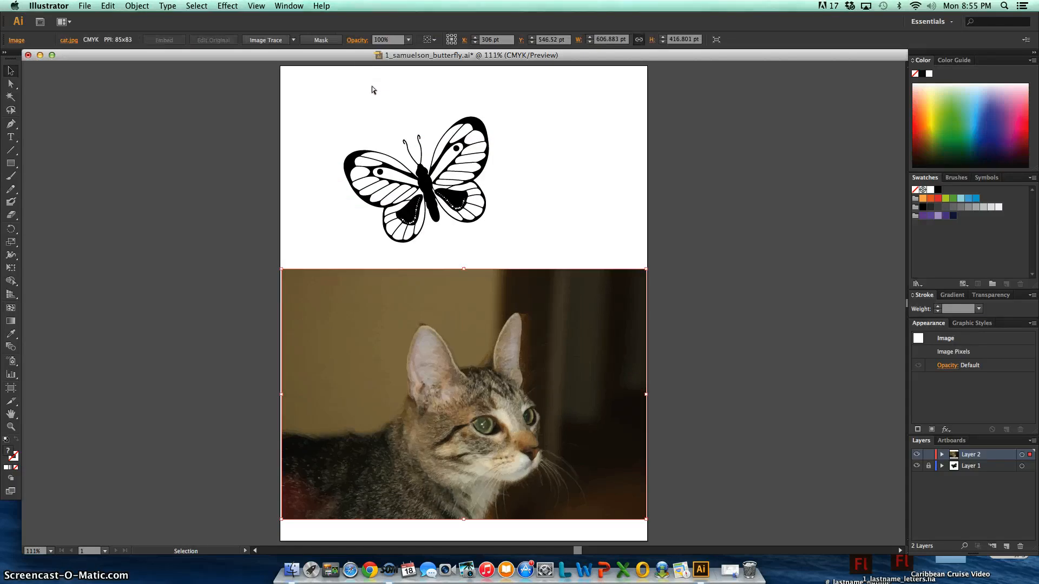
{"action": "left_click", "coordinate": [294, 41]}
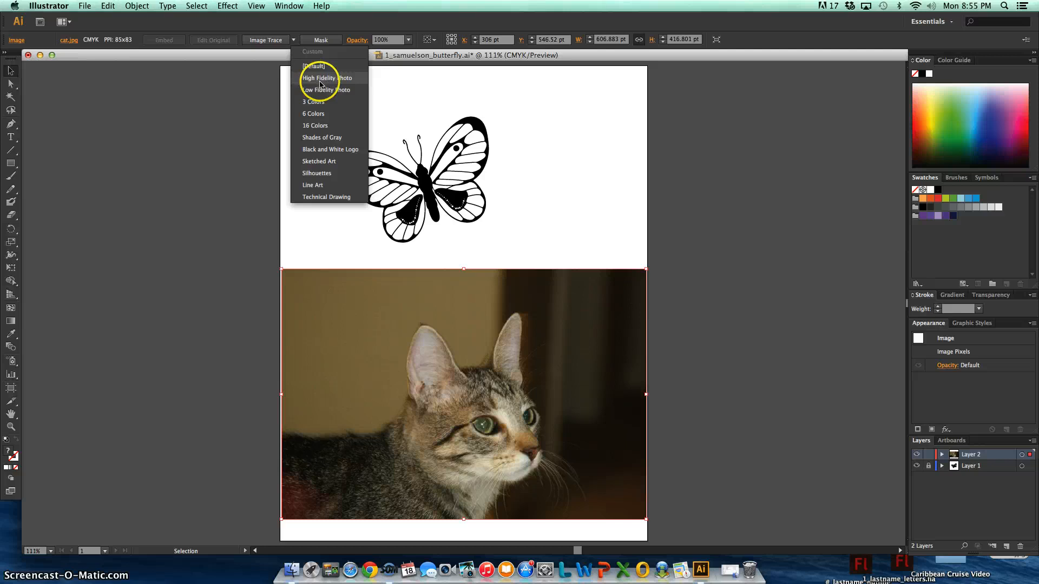
{"action": "left_click", "coordinate": [336, 126]}
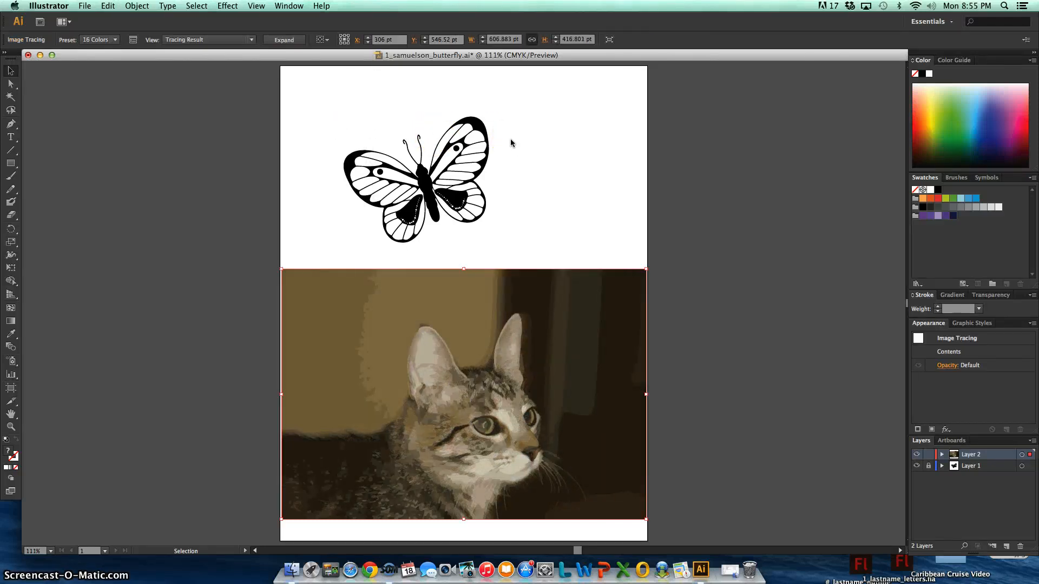
Undo the 16 Colors trace and trace the cat photo with the Technical Drawing preset
{"action": "key", "text": "super+z"}
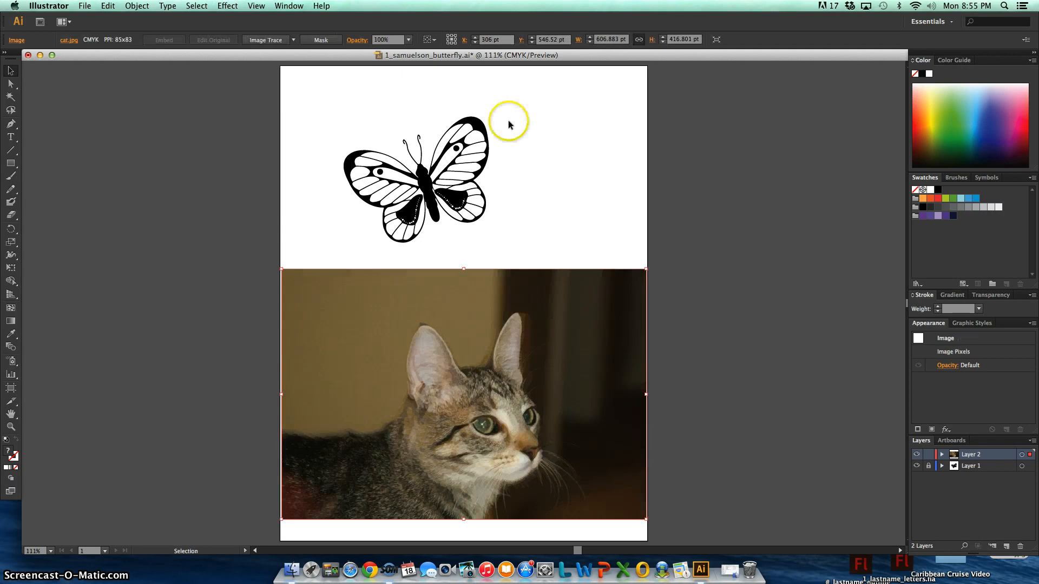
{"action": "left_click", "coordinate": [293, 39]}
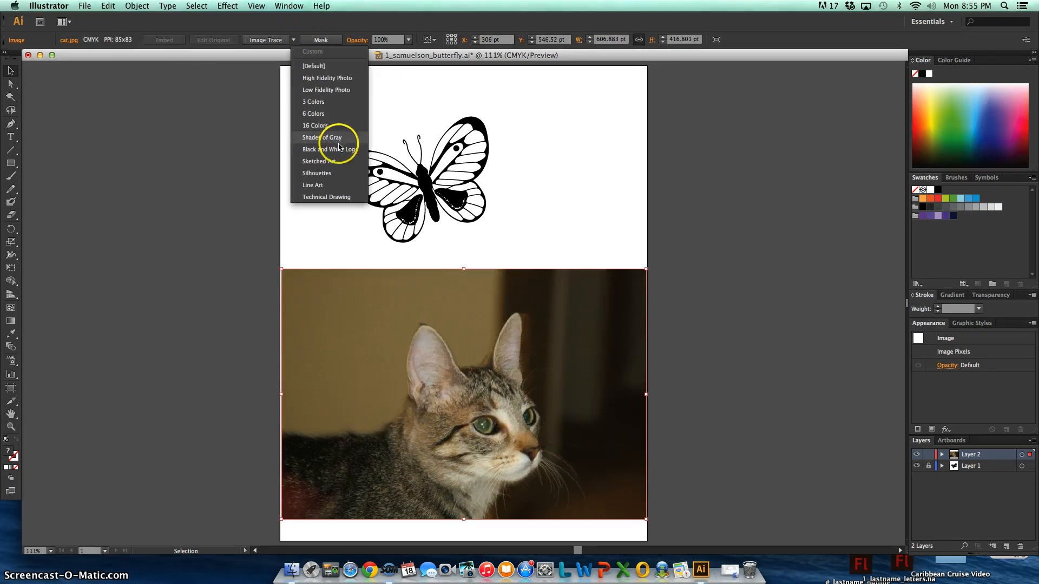
{"action": "left_click", "coordinate": [337, 198]}
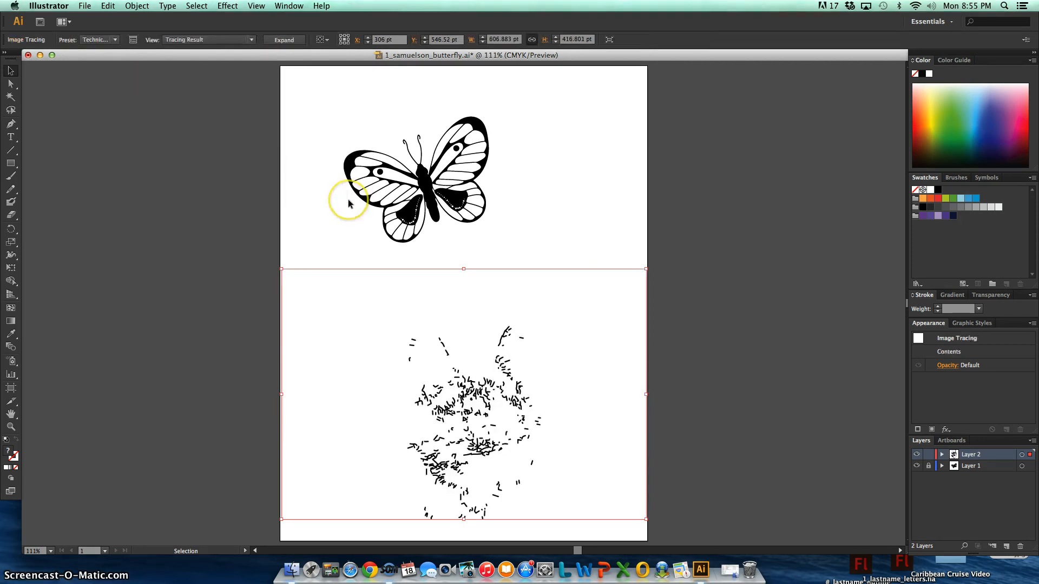
Undo the Technical Drawing trace and trace the cat photo with the Low Fidelity Photo preset
{"action": "key", "text": "super+z"}
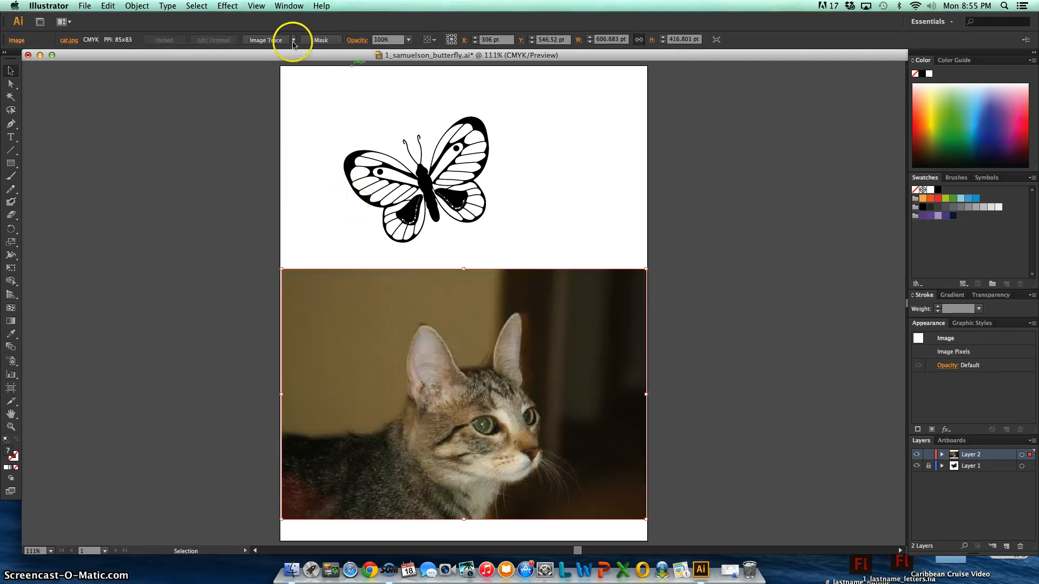
{"action": "left_click", "coordinate": [293, 41]}
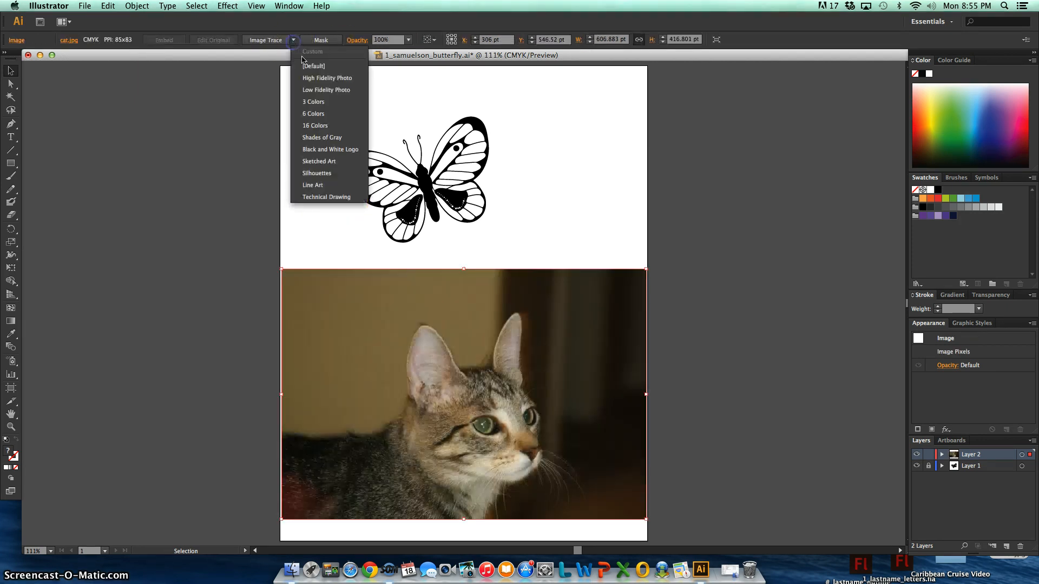
{"action": "left_click", "coordinate": [336, 89]}
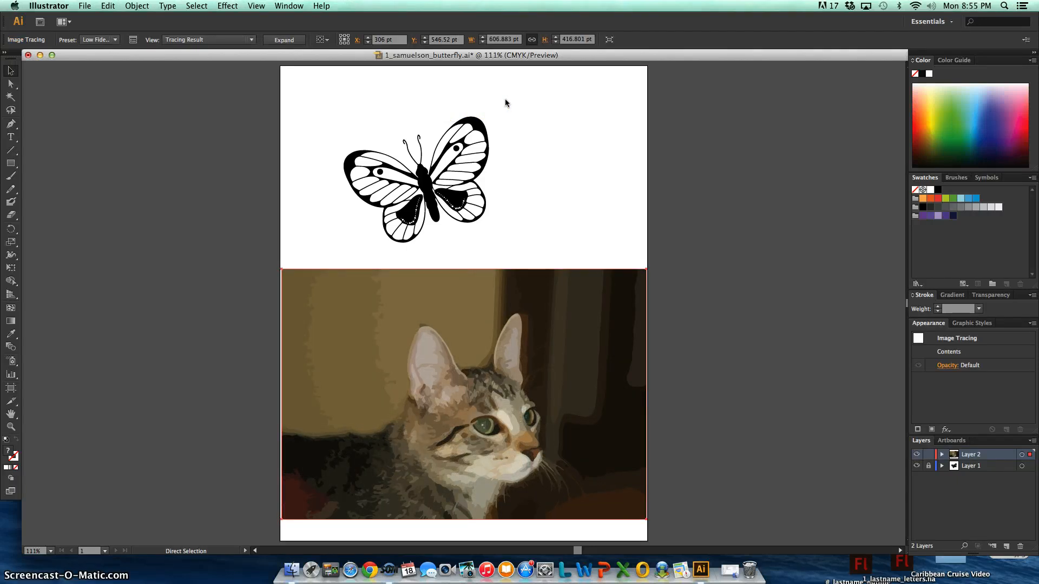
Undo the Low Fidelity Photo trace and trace the cat photo with the High Fidelity Photo preset
{"action": "key", "text": "super+z"}
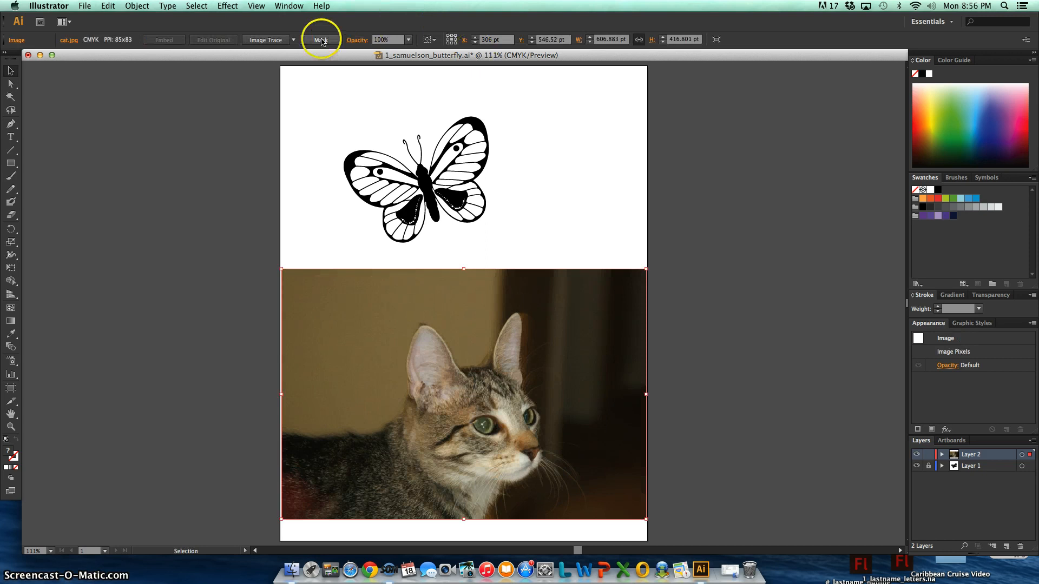
{"action": "left_click", "coordinate": [293, 39]}
{"action": "left_click", "coordinate": [314, 80]}
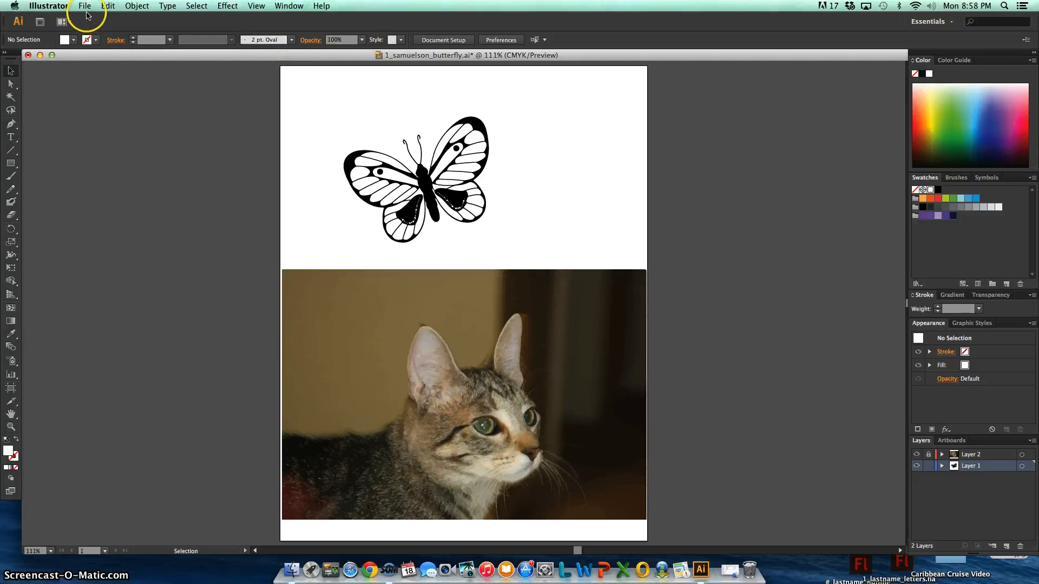
Save the document and export the artwork for the web as a JPEG on the Desktop, keeping the proposed file name
{"action": "key", "text": "super+s"}
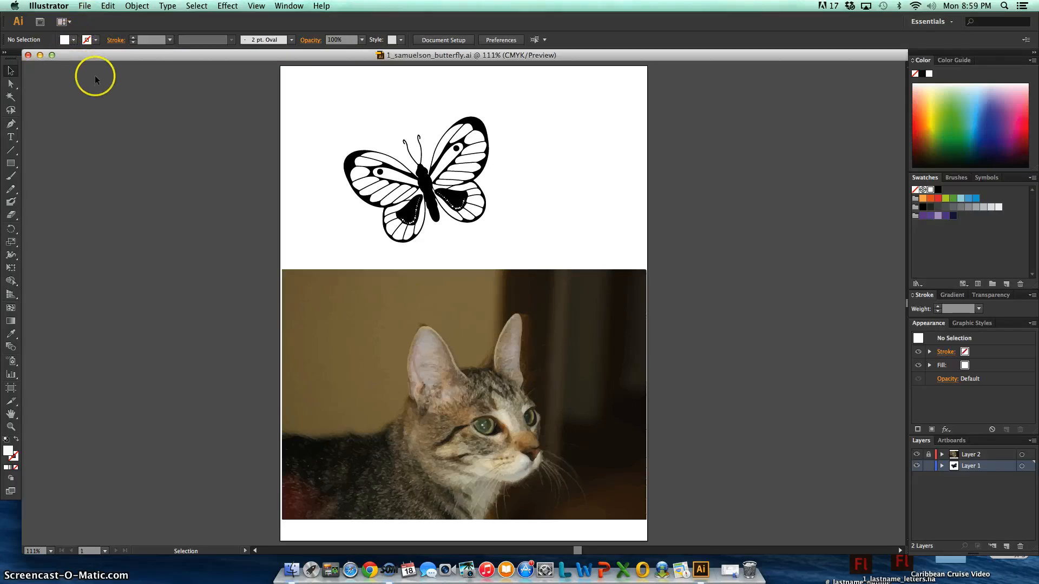
{"action": "left_click", "coordinate": [86, 6]}
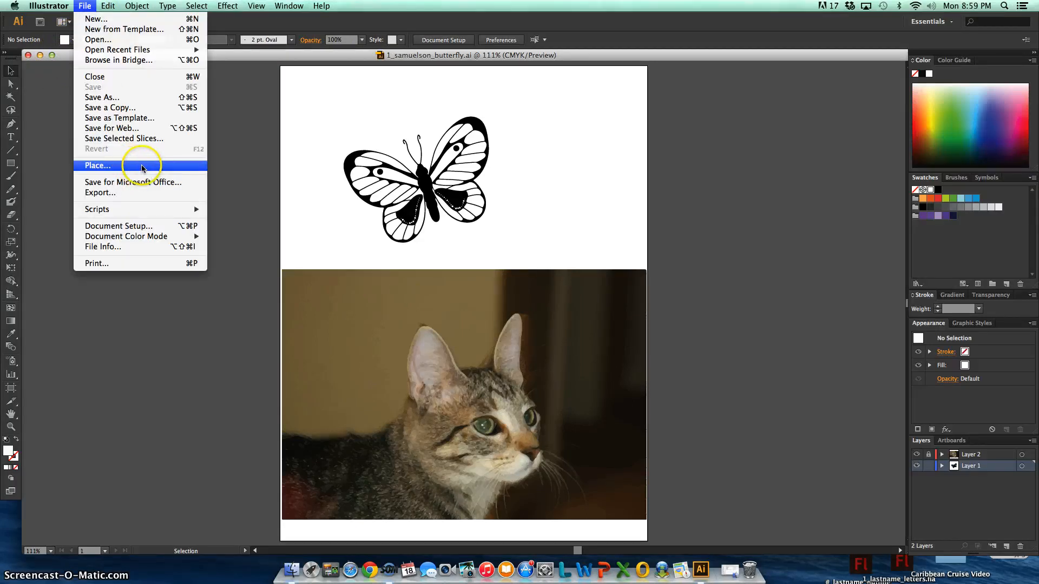
{"action": "left_click", "coordinate": [119, 128]}
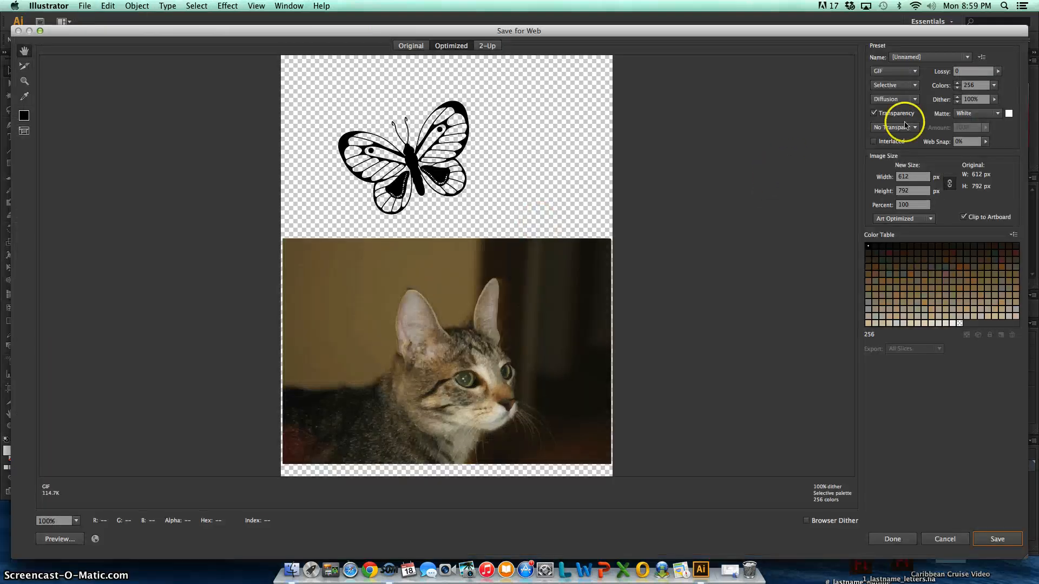
{"action": "left_click", "coordinate": [900, 71]}
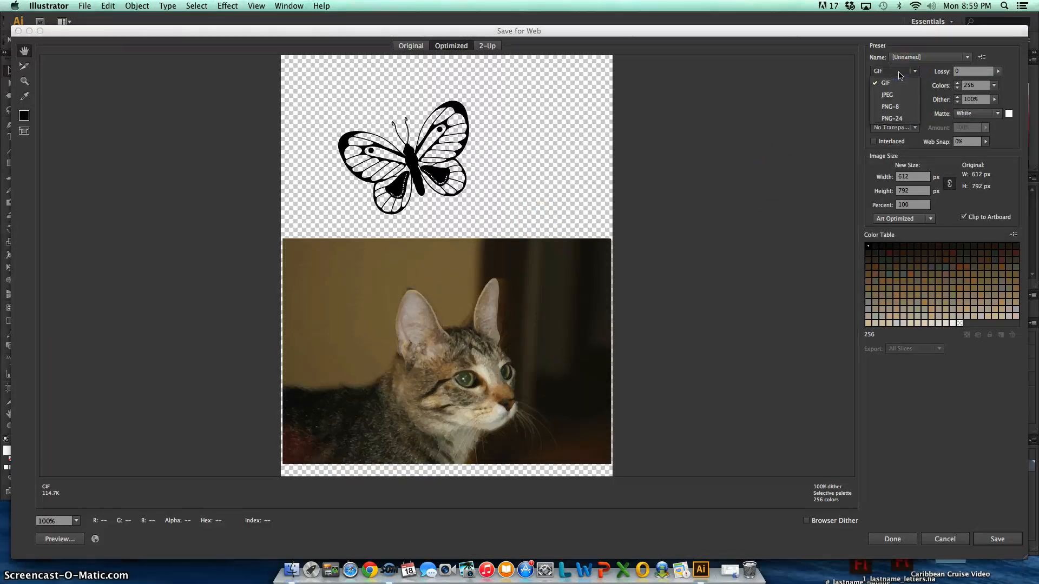
{"action": "left_click", "coordinate": [888, 95]}
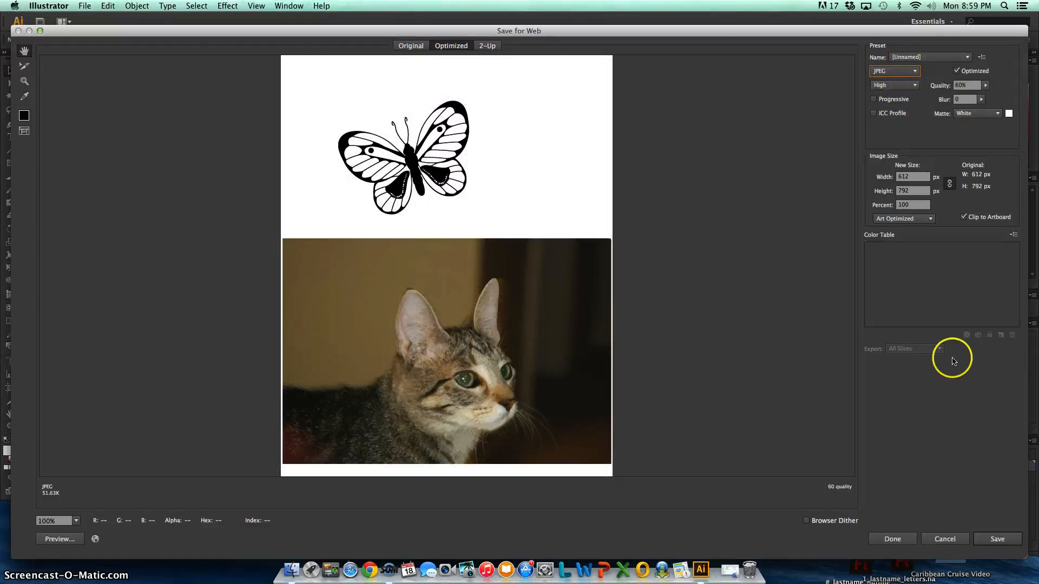
{"action": "left_click", "coordinate": [995, 538]}
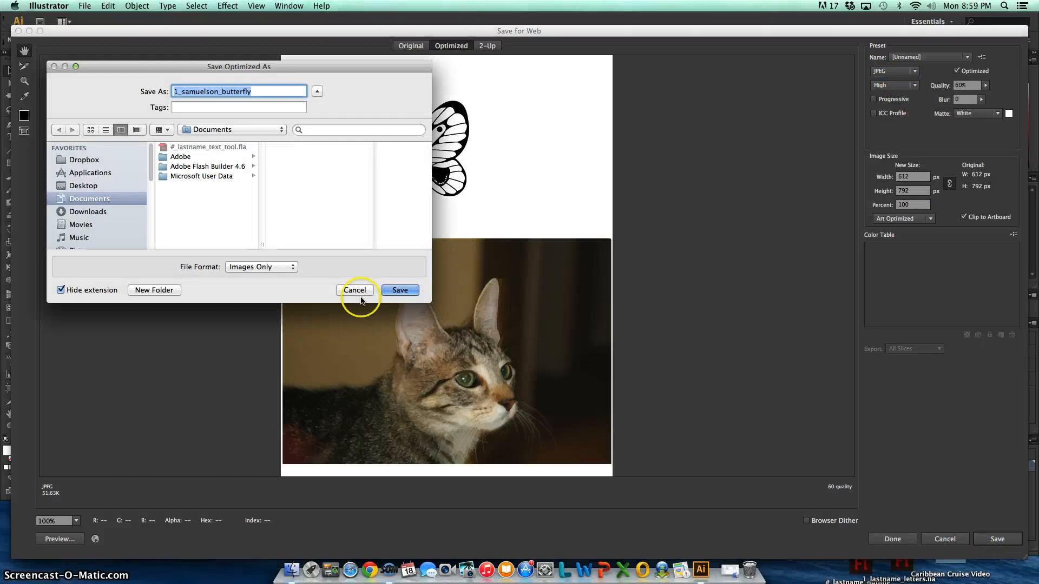
{"action": "left_click", "coordinate": [96, 184]}
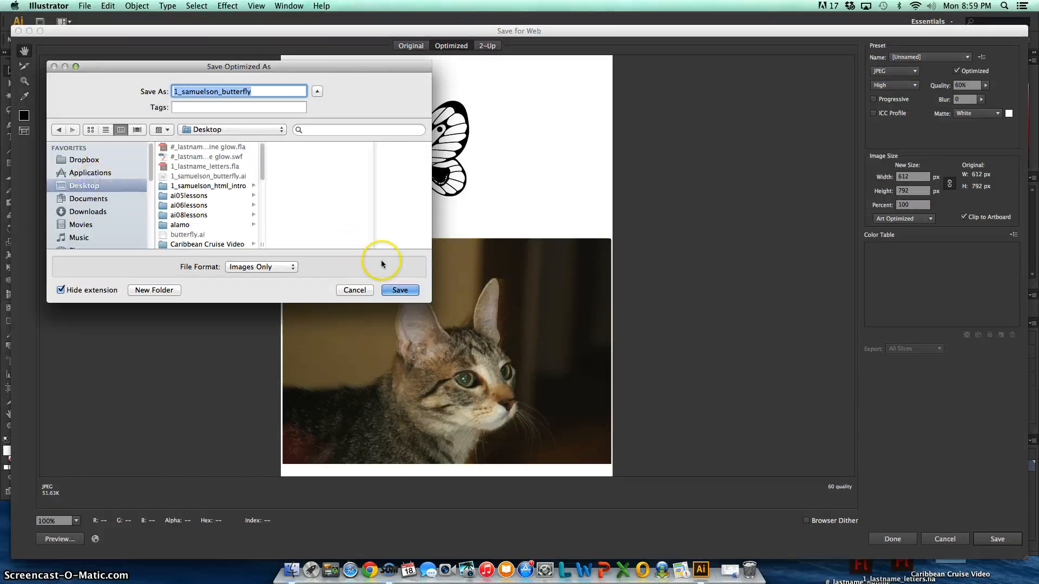
{"action": "left_click", "coordinate": [400, 290]}
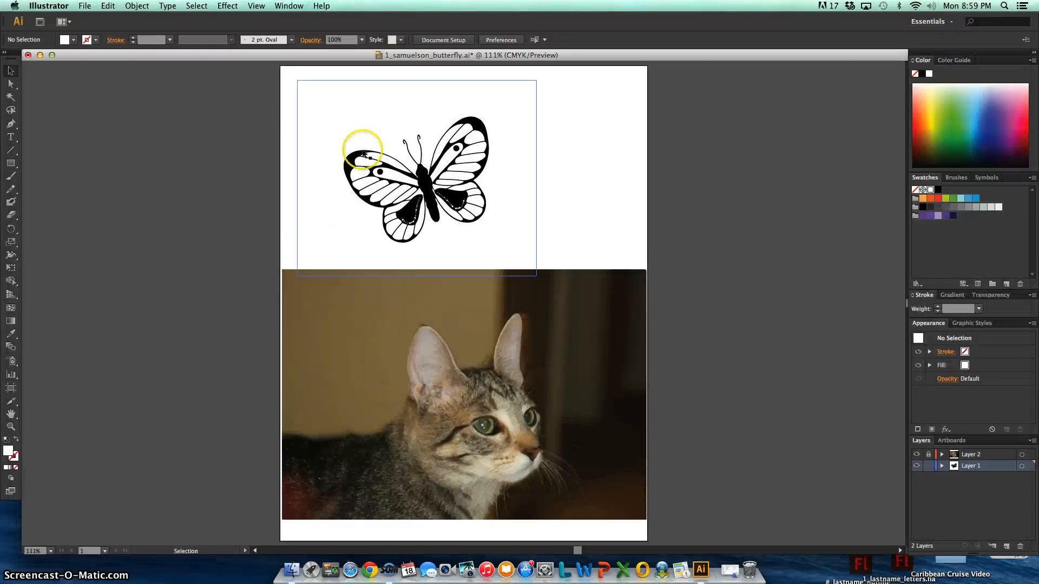
Close the document and save its changes
{"action": "left_click", "coordinate": [28, 55]}
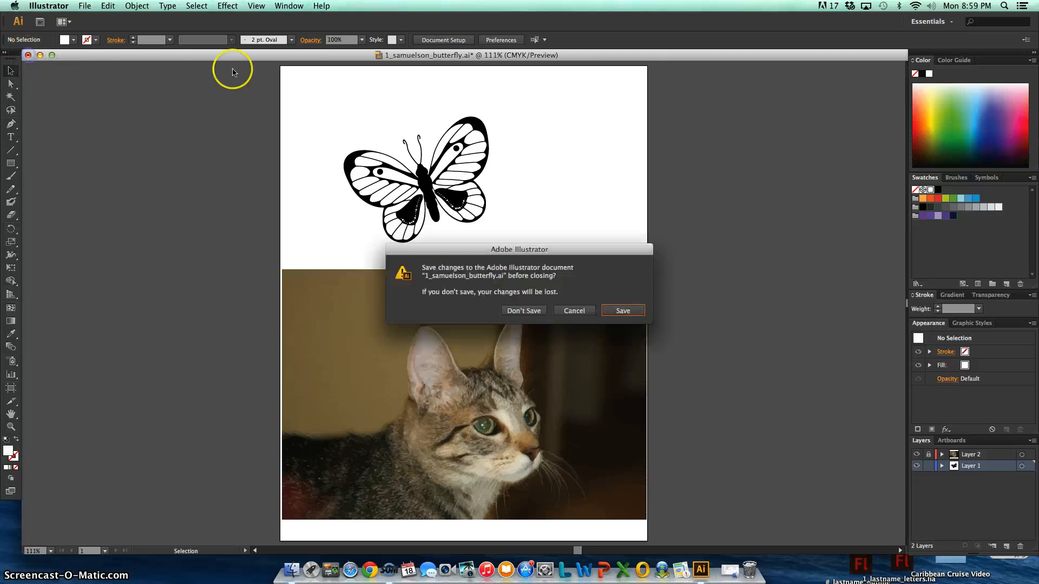
{"action": "left_click", "coordinate": [617, 310]}
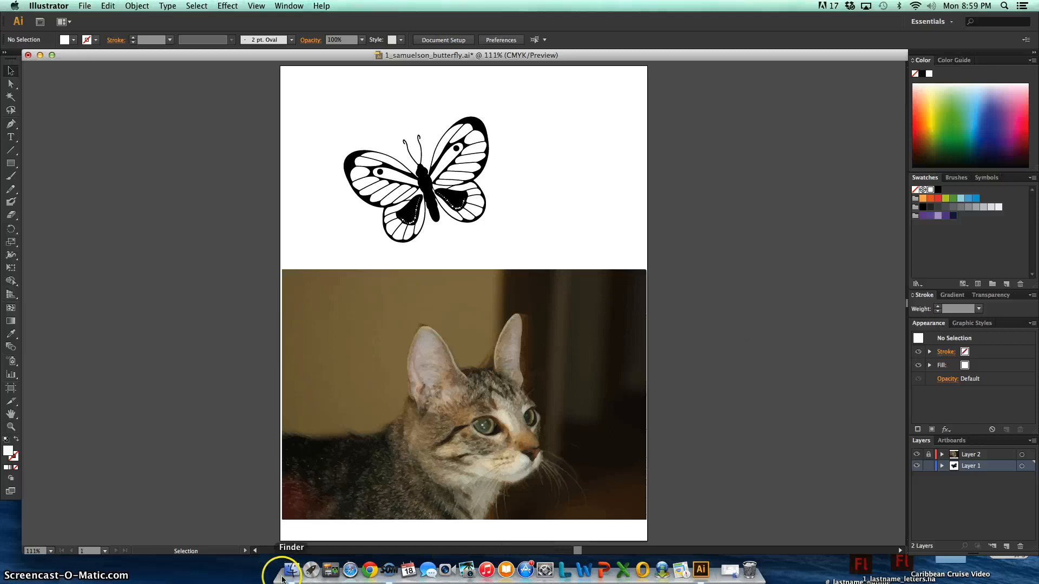